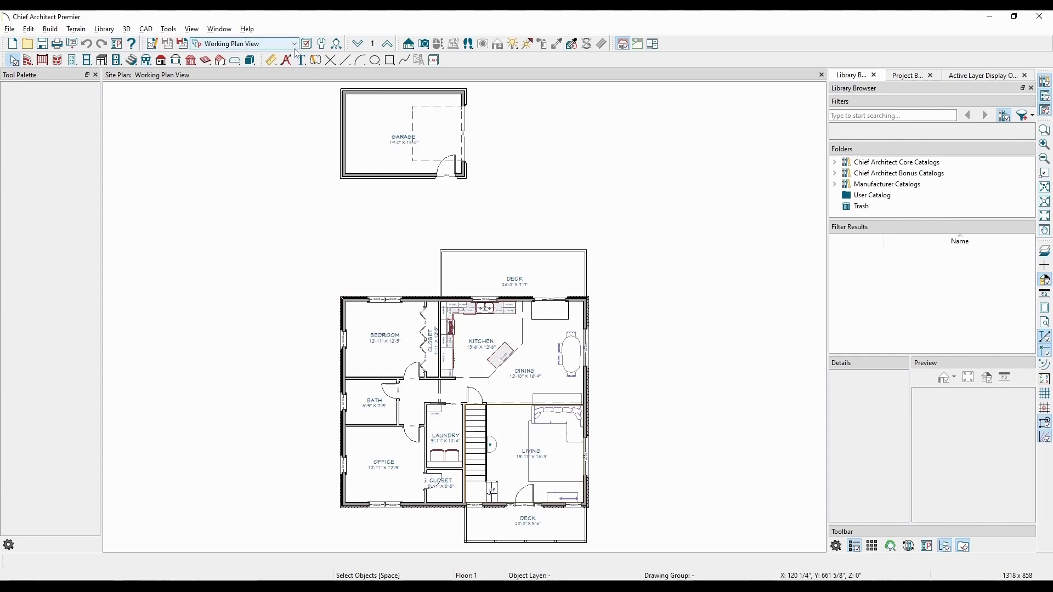
# - Switch to Plot Plan View and draw a short test CAD line above the house
pyautogui.click(294, 44)
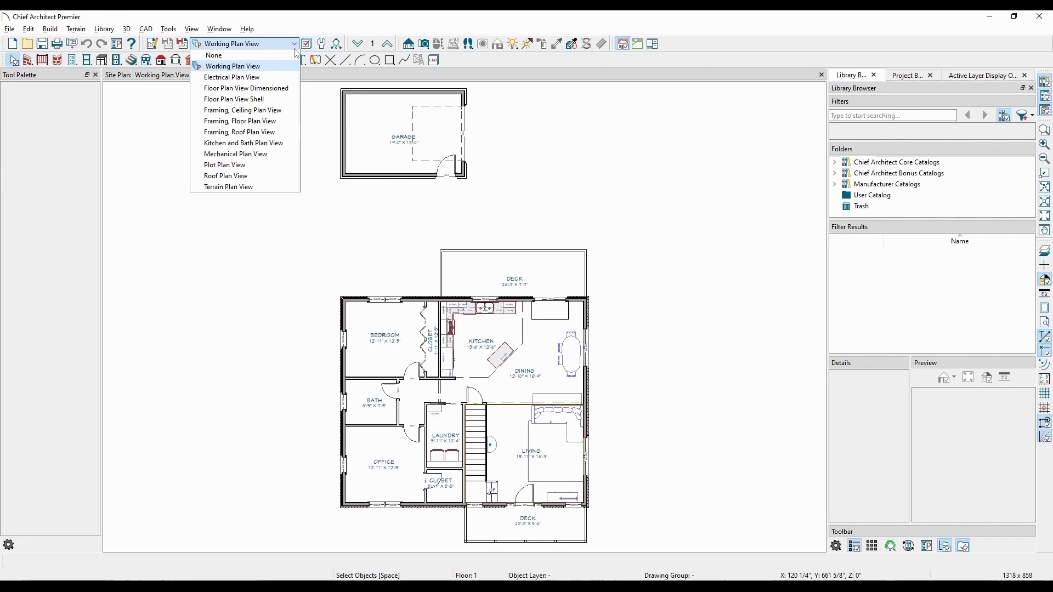
pyautogui.click(276, 166)
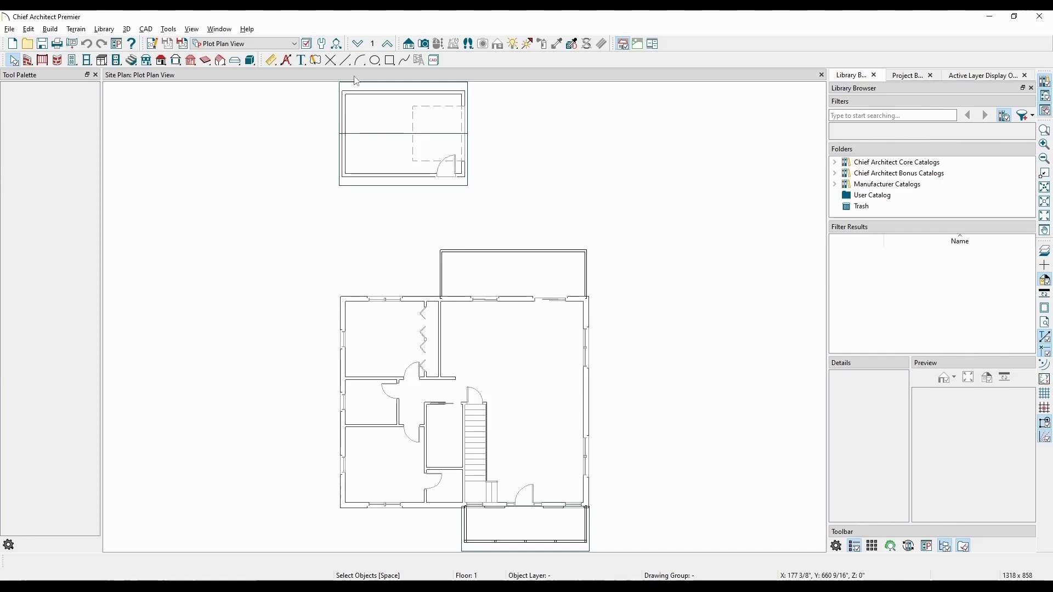
pyautogui.click(345, 60)
pyautogui.moveTo(516, 207); pyautogui.dragTo(577, 210)
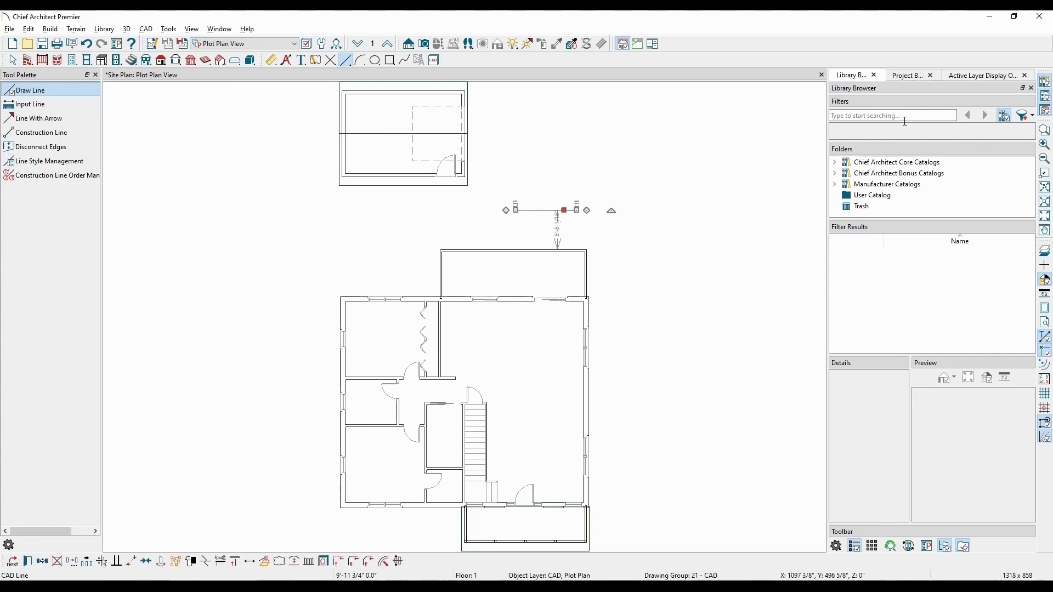
pyautogui.click(962, 75)
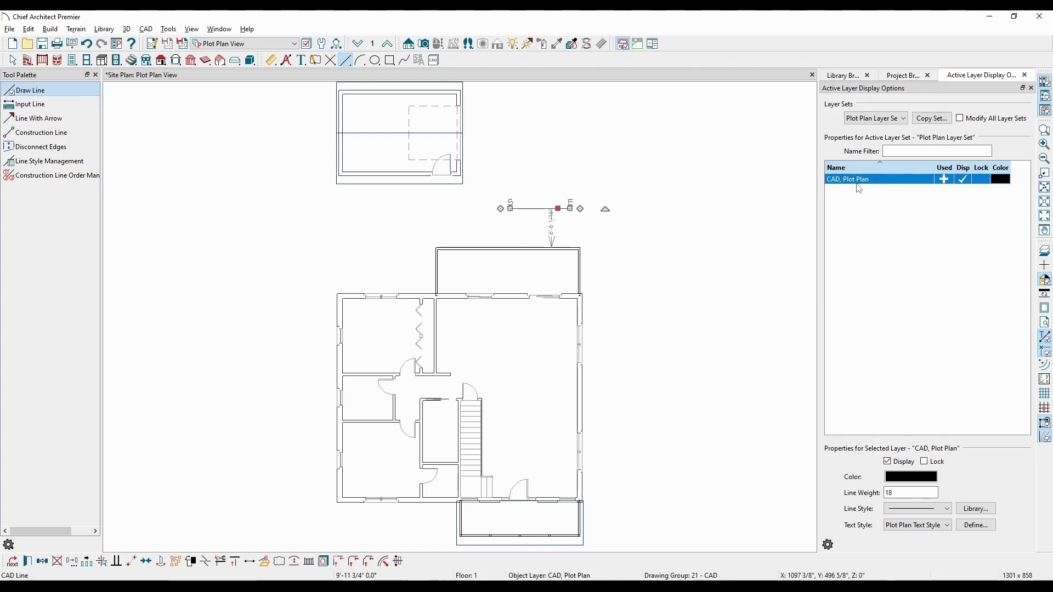
# - Delete the test line, return to selecting objects, and pan the plan
pyautogui.click(672, 216)
pyautogui.click(560, 208)
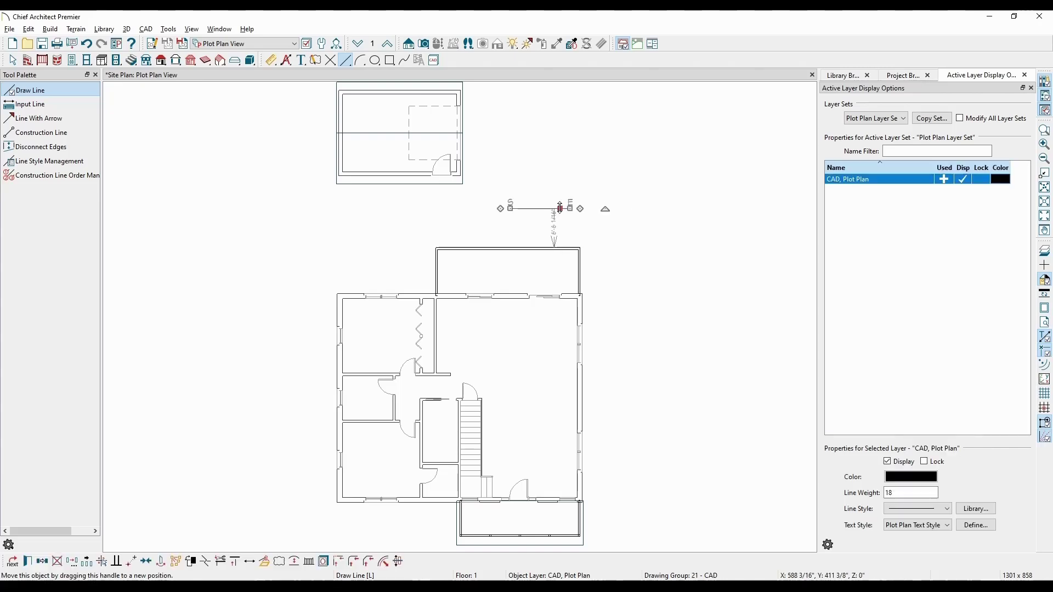
pyautogui.press('Delete')
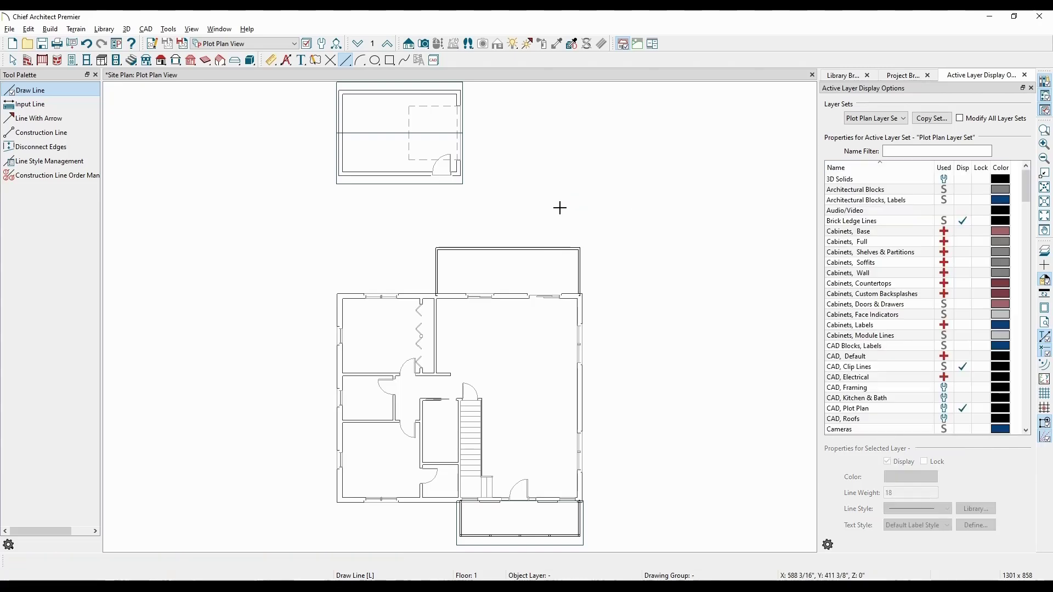
pyautogui.click(843, 74)
pyautogui.press('space')
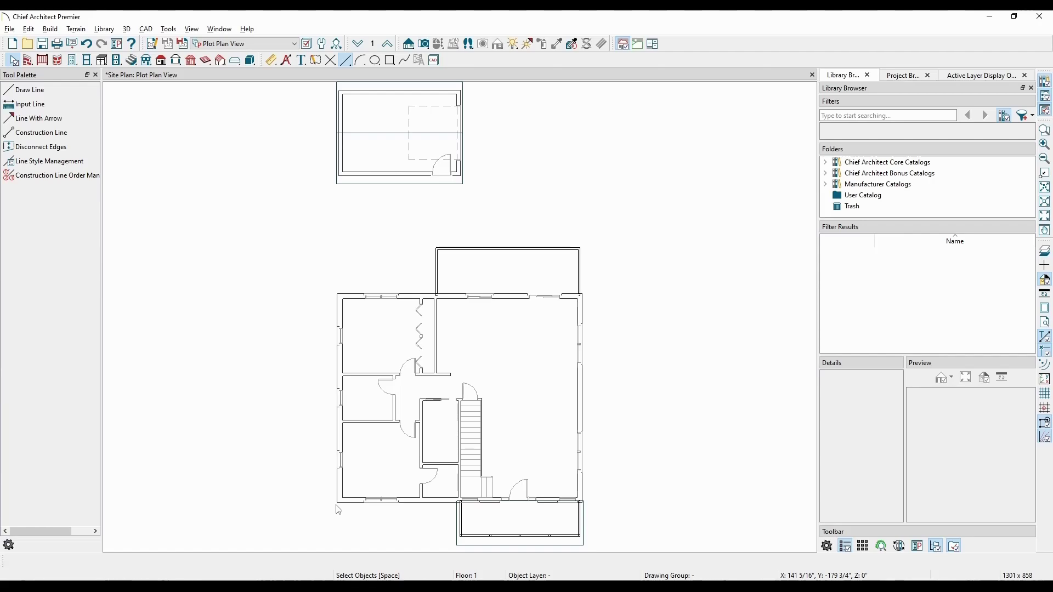
pyautogui.moveTo(339, 510); pyautogui.dragTo(353, 434, button='middle')
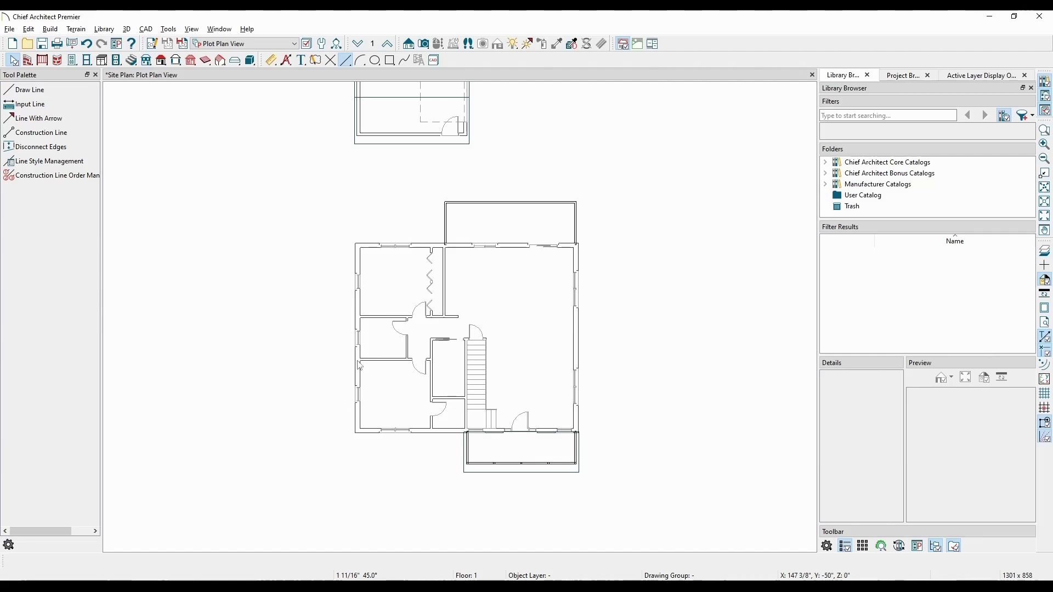
# - Place a temporary point at the house's lower-left wall corner
pyautogui.click(333, 64)
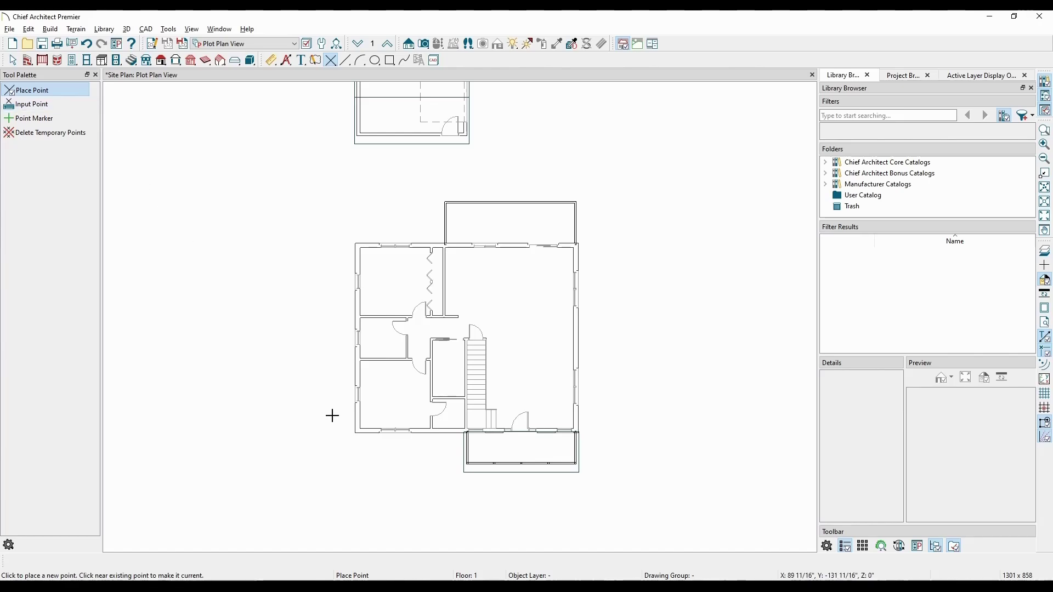
pyautogui.scroll(3, 356, 434)
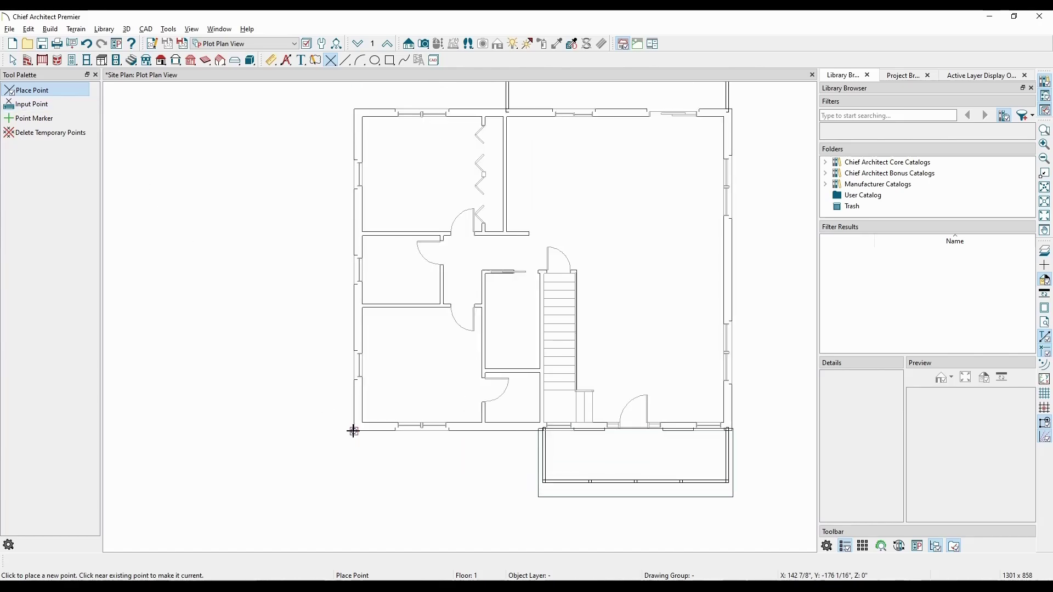
pyautogui.click(354, 431)
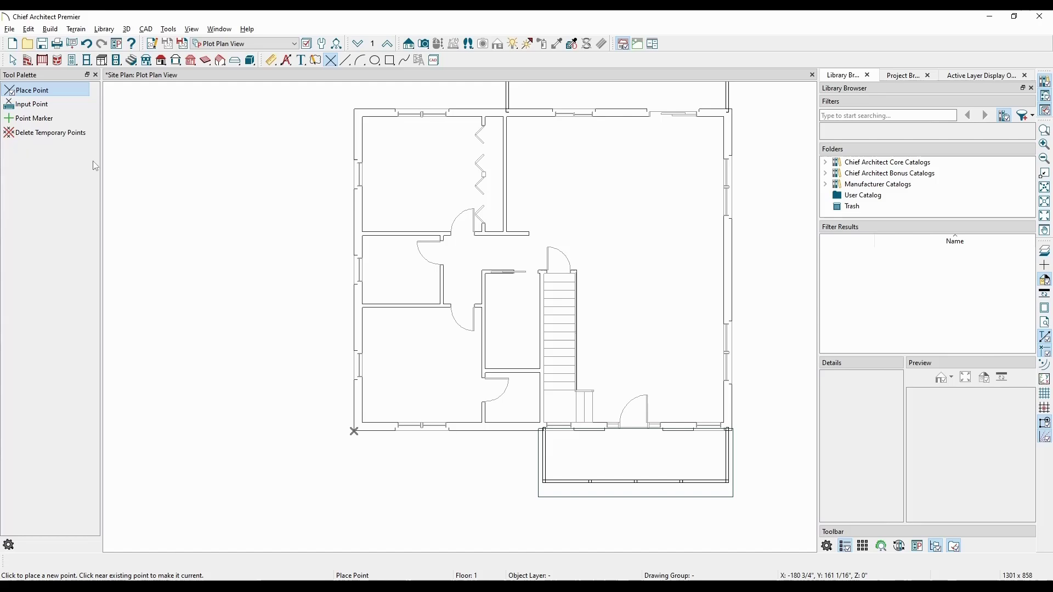
# - Add a point offset X -6'6" and Y -20' from that corner using Input Point
pyautogui.click(49, 108)
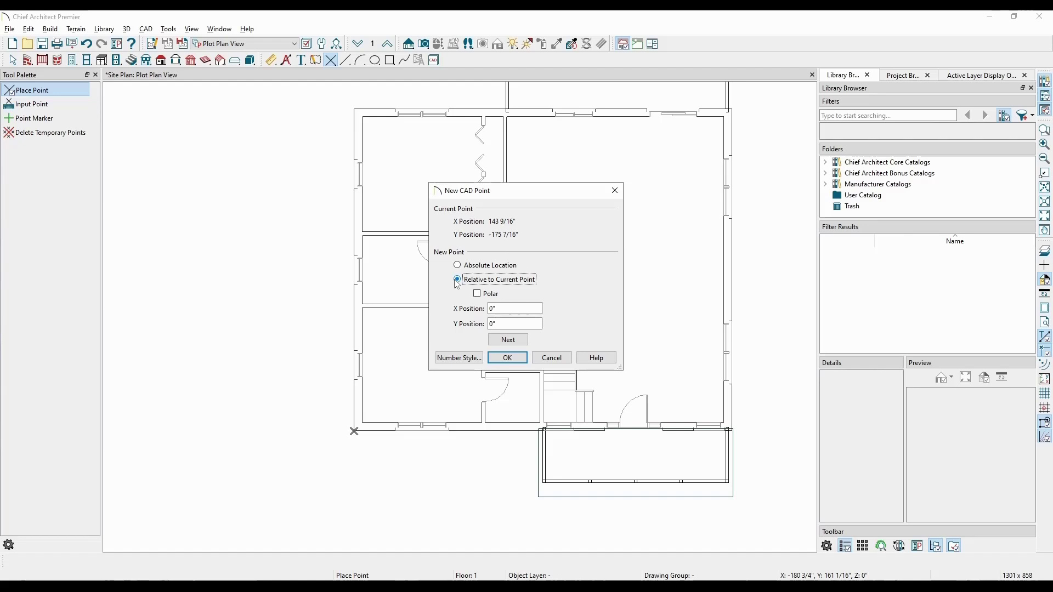
pyautogui.doubleClick(490, 309)
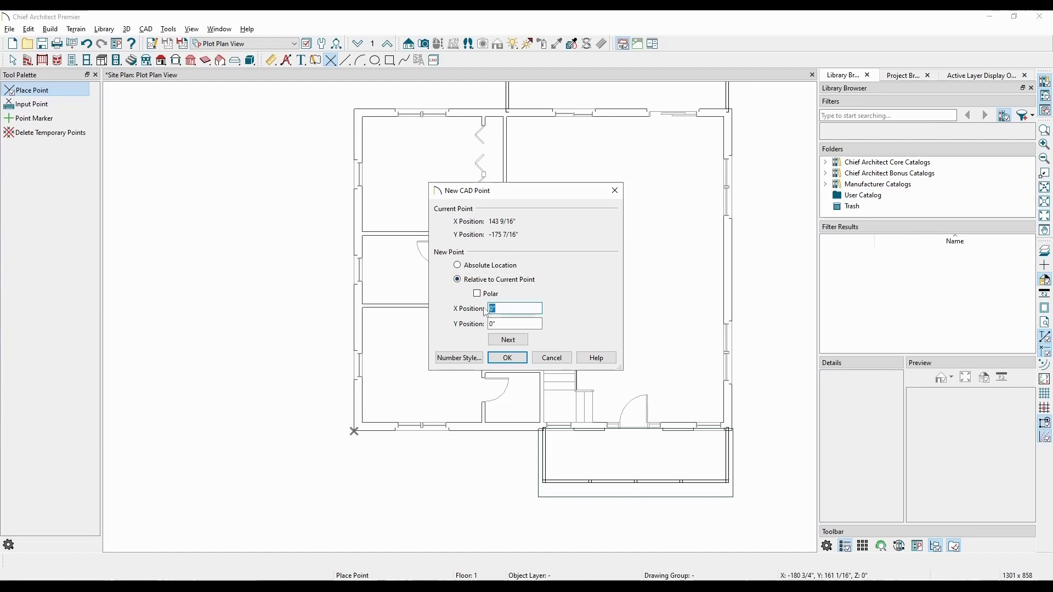
pyautogui.write("-6' 6")
pyautogui.press('Tab')
pyautogui.write('-20')
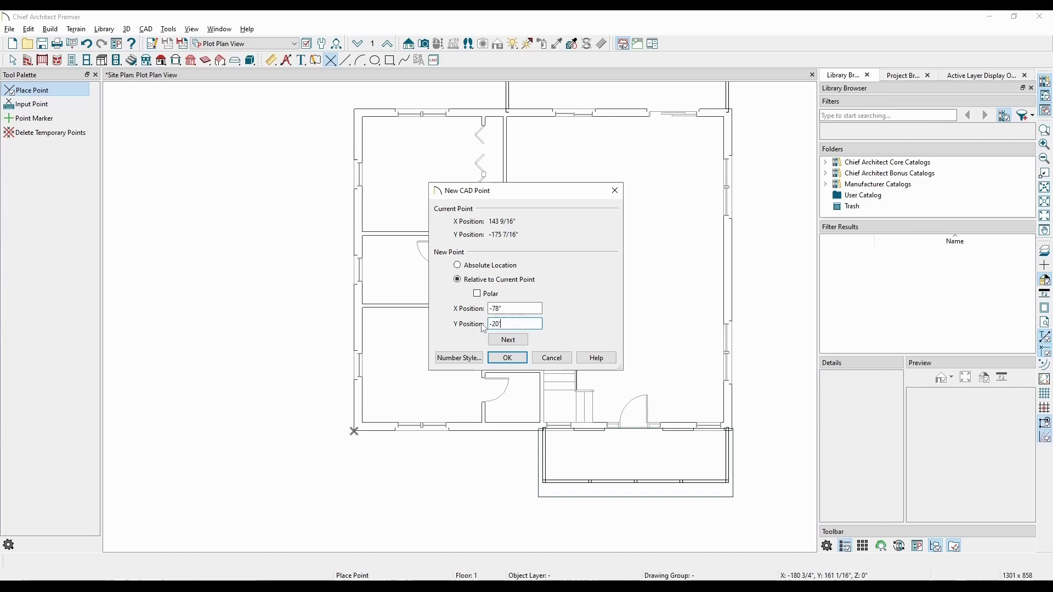
pyautogui.write("'")
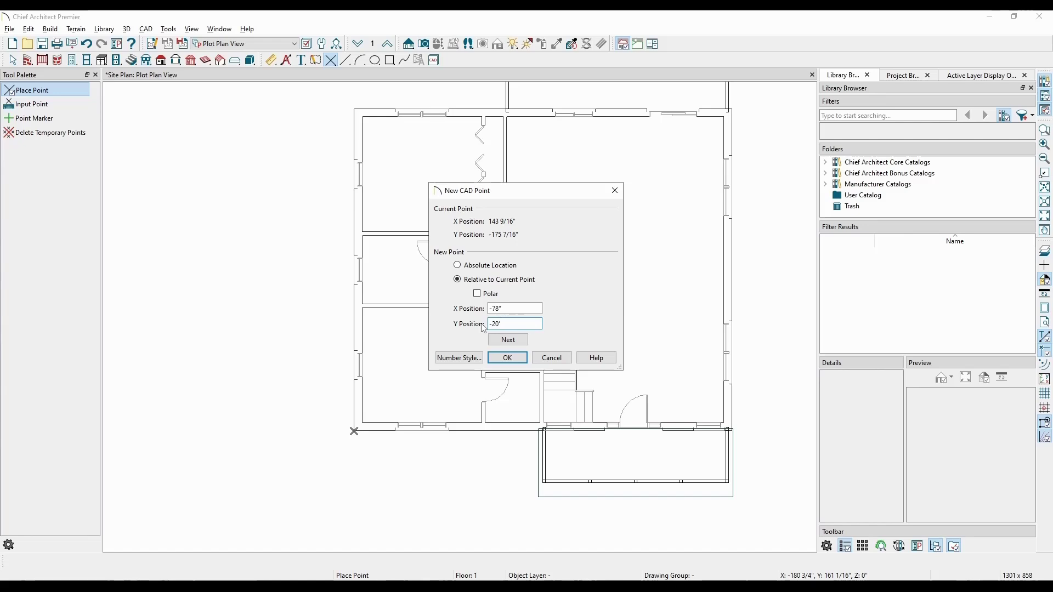
pyautogui.click(516, 358)
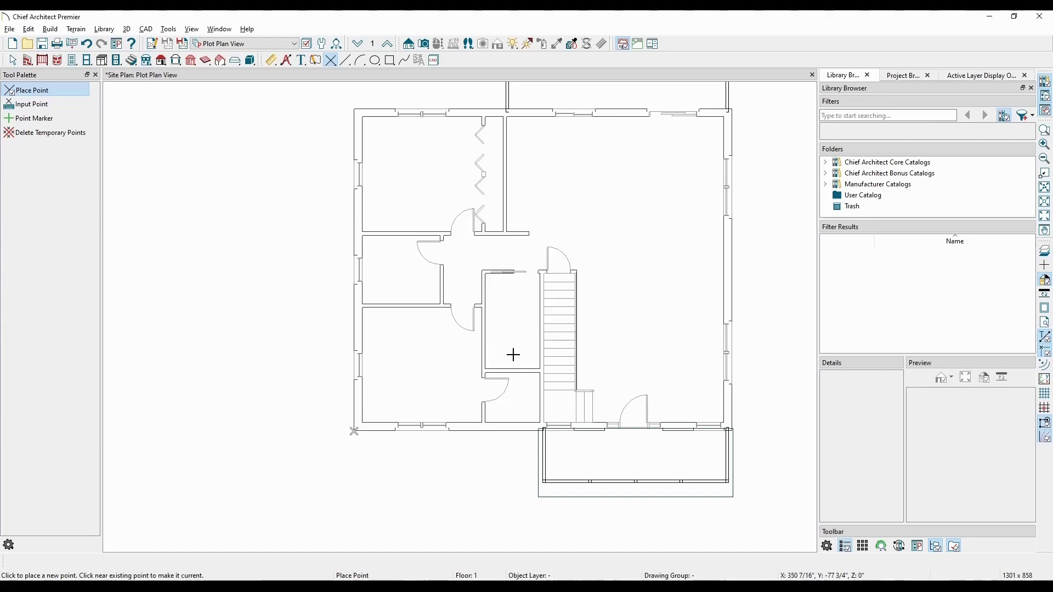
pyautogui.scroll(-3, 513, 354)
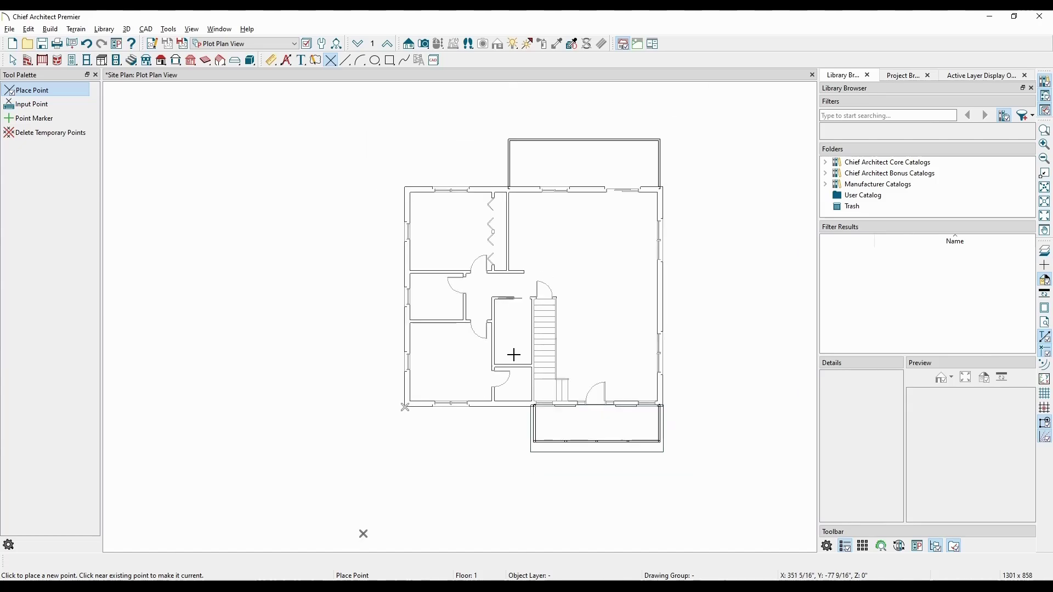
pyautogui.moveTo(513, 355); pyautogui.dragTo(519, 305, button='middle')
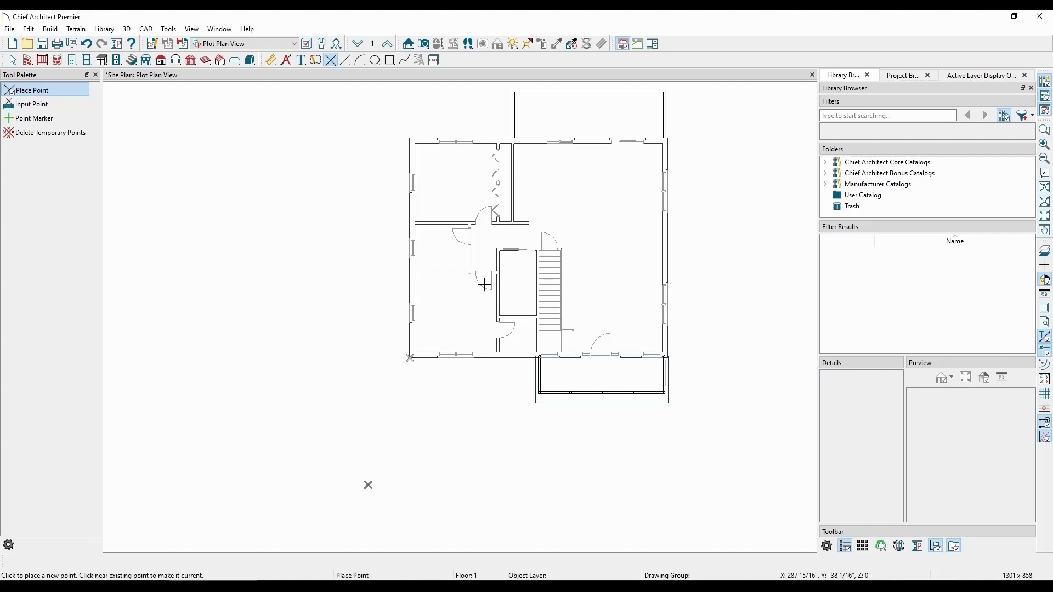
# - In Input Line, set the angle style to Quadrant Bearing, check Polar, then close without drawing
pyautogui.click(347, 60)
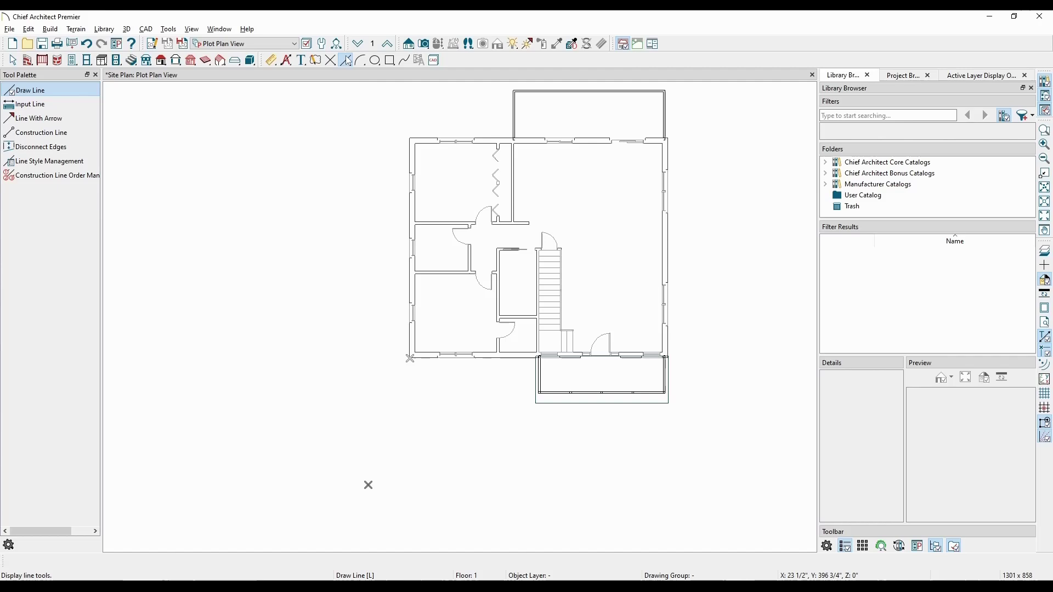
pyautogui.click(42, 104)
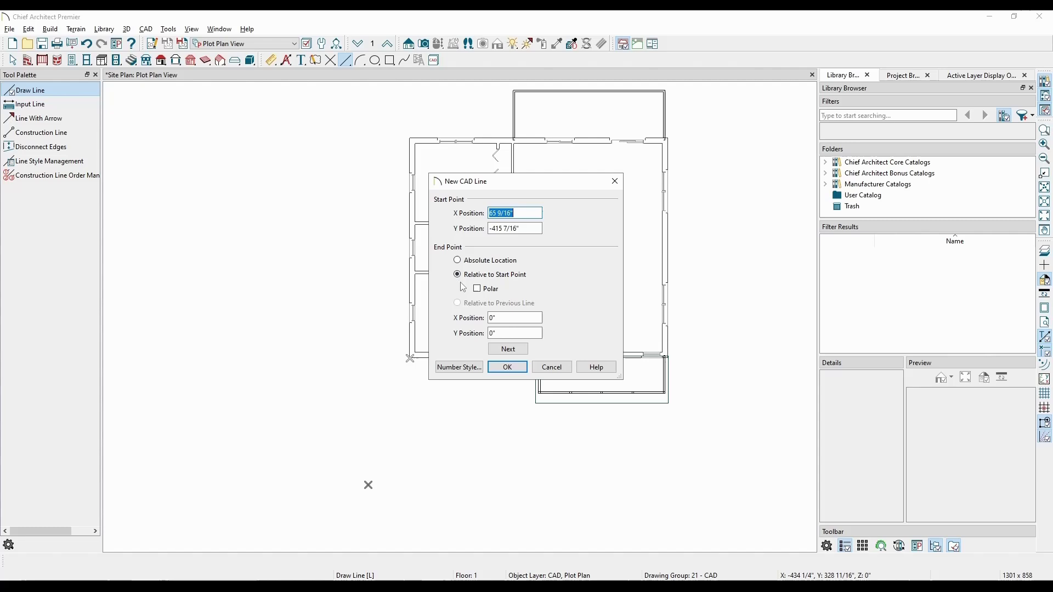
pyautogui.click(471, 368)
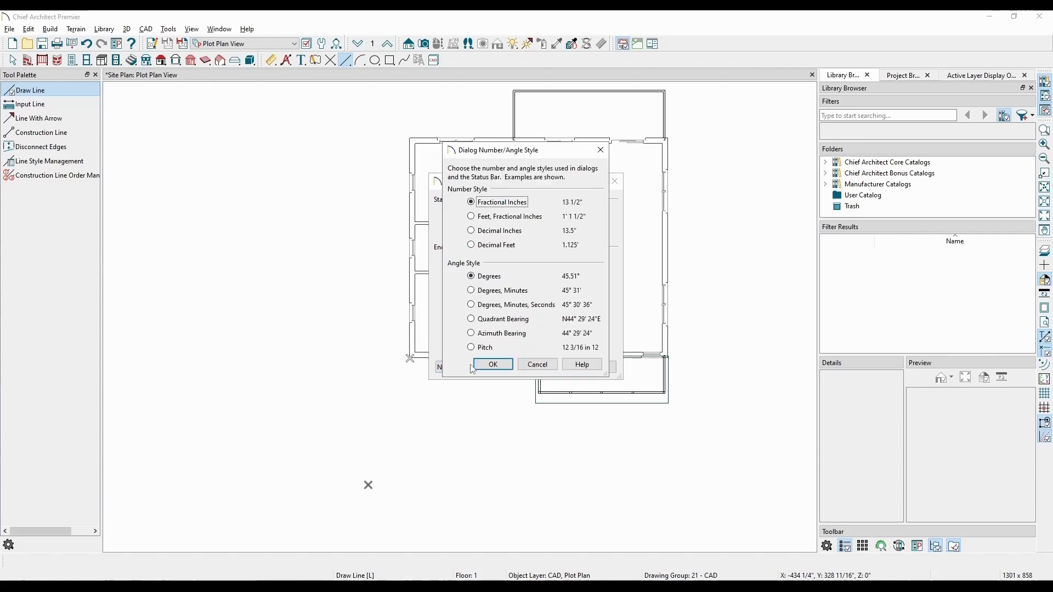
pyautogui.click(490, 323)
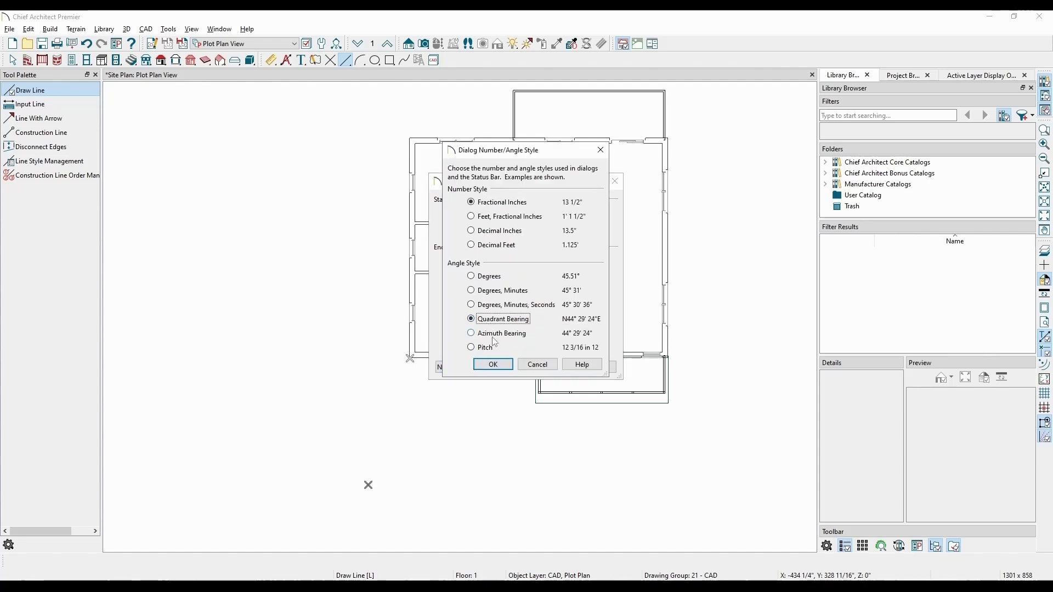
pyautogui.click(500, 366)
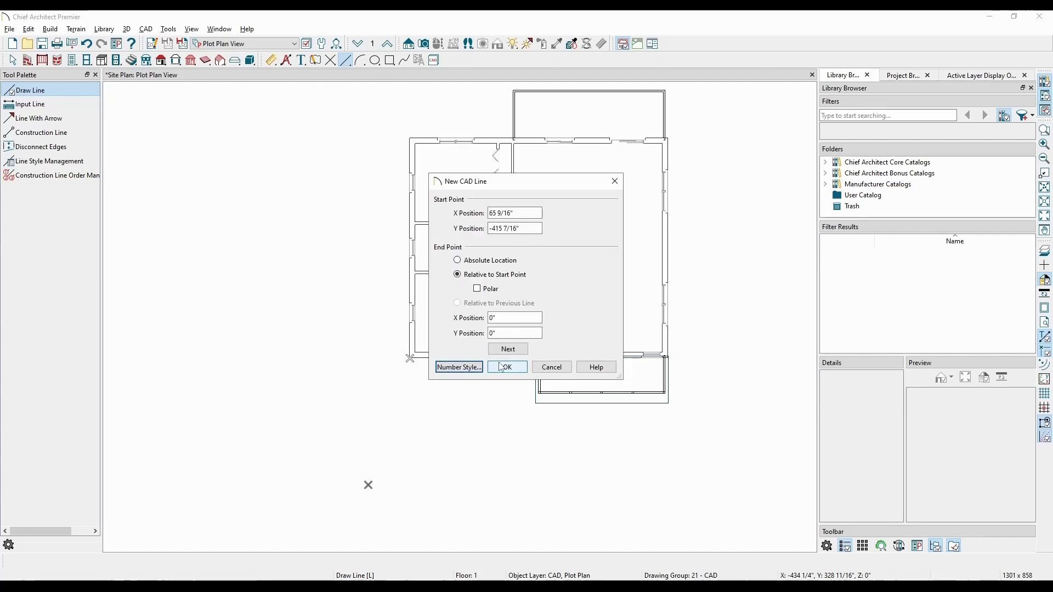
pyautogui.click(477, 289)
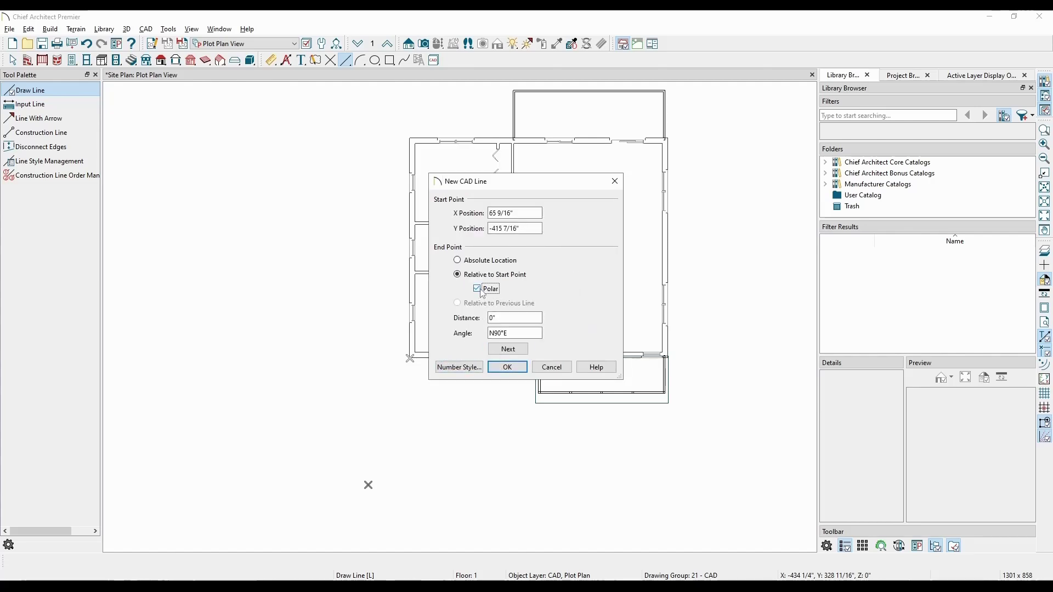
pyautogui.click(518, 333)
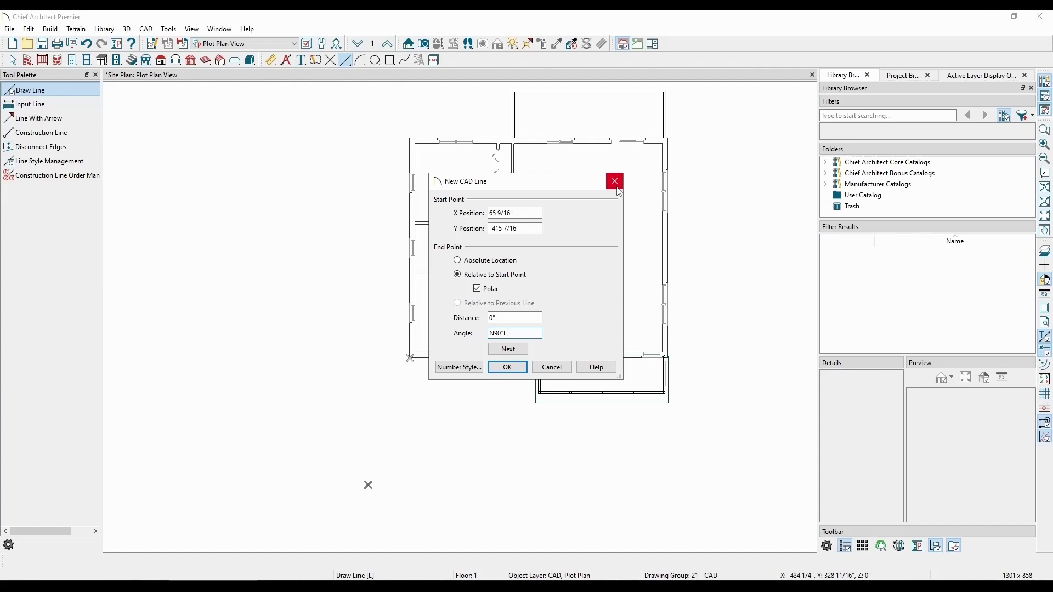
pyautogui.click(616, 185)
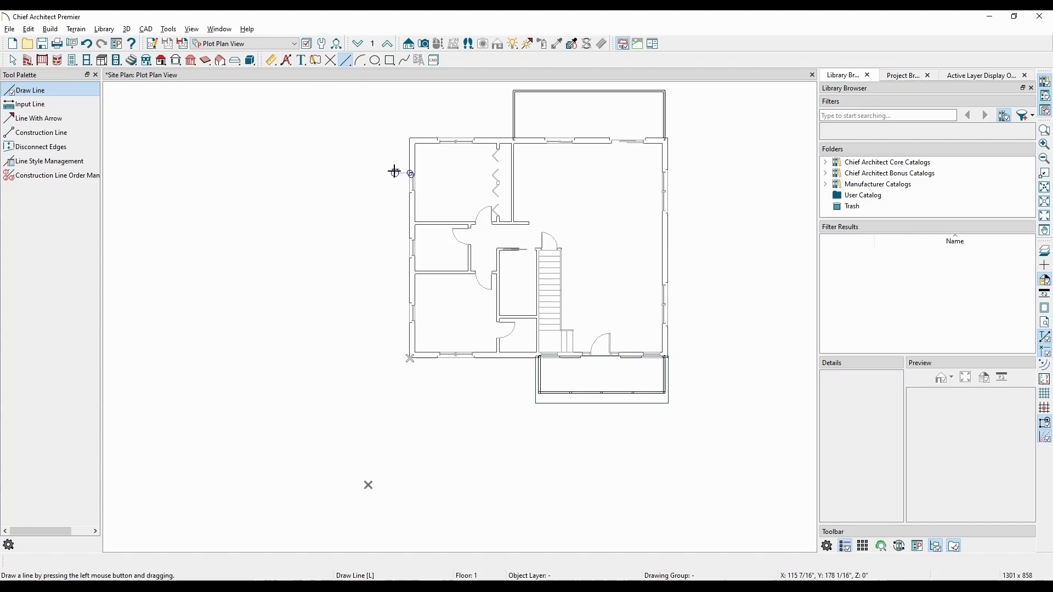
# - Draw a North Pointer to the right of the house and rotate it slightly
pyautogui.scroll(-2, 392, 170)
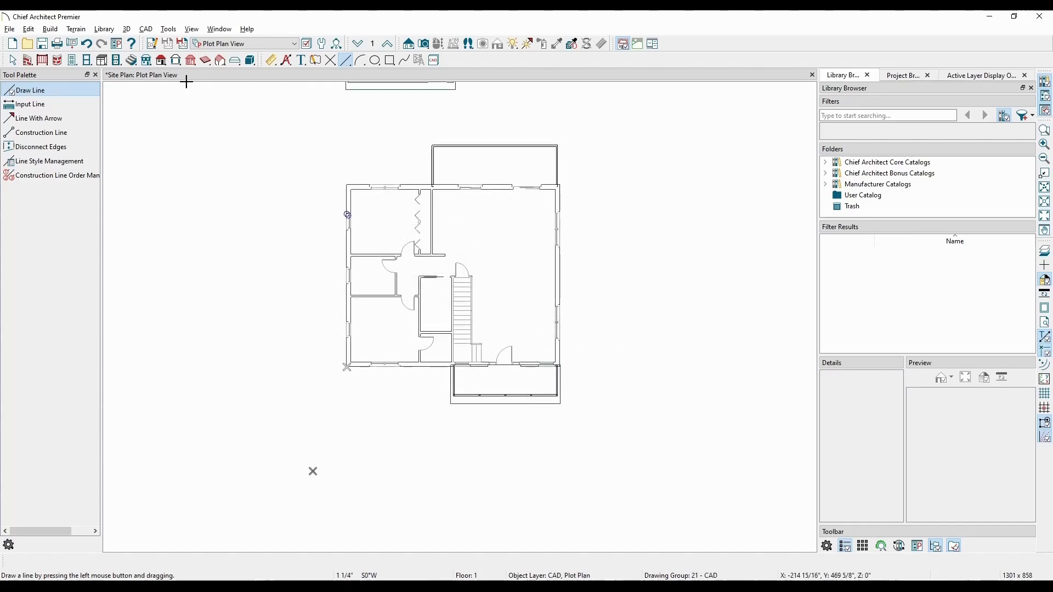
pyautogui.click(148, 33)
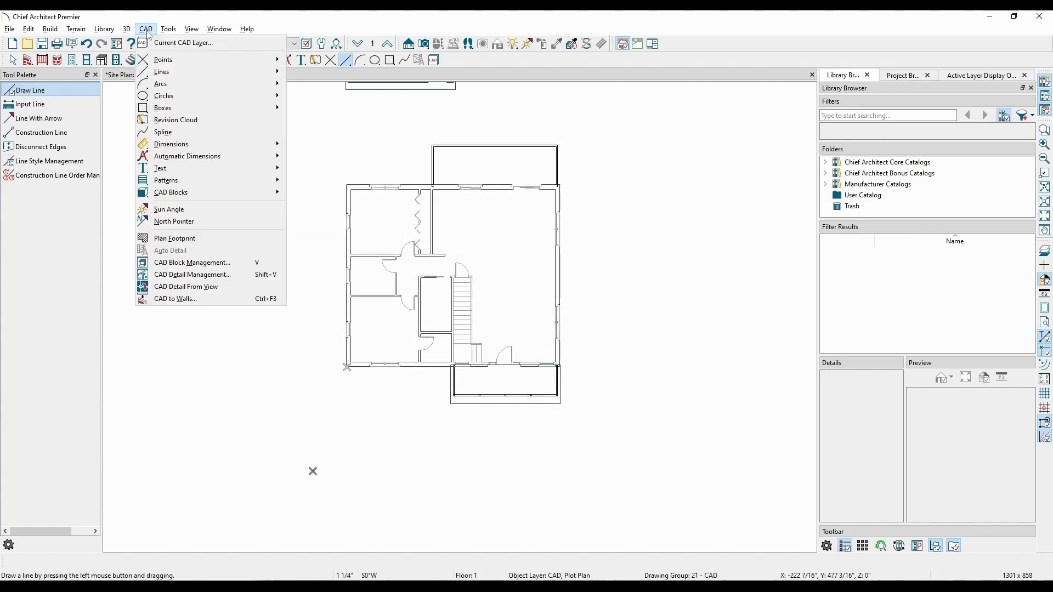
pyautogui.click(242, 223)
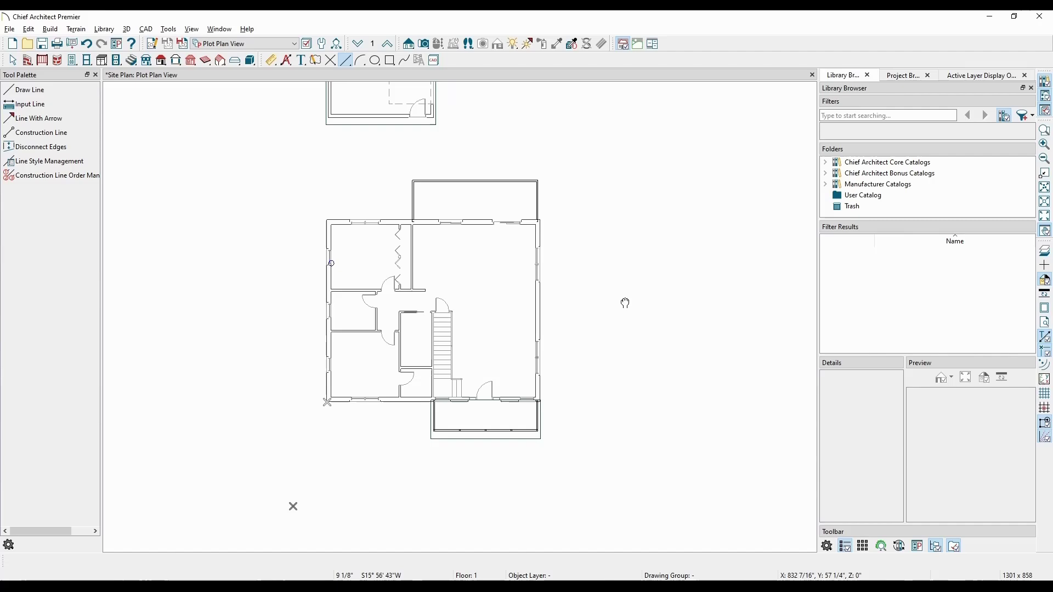
pyautogui.scroll(-1, 625, 303)
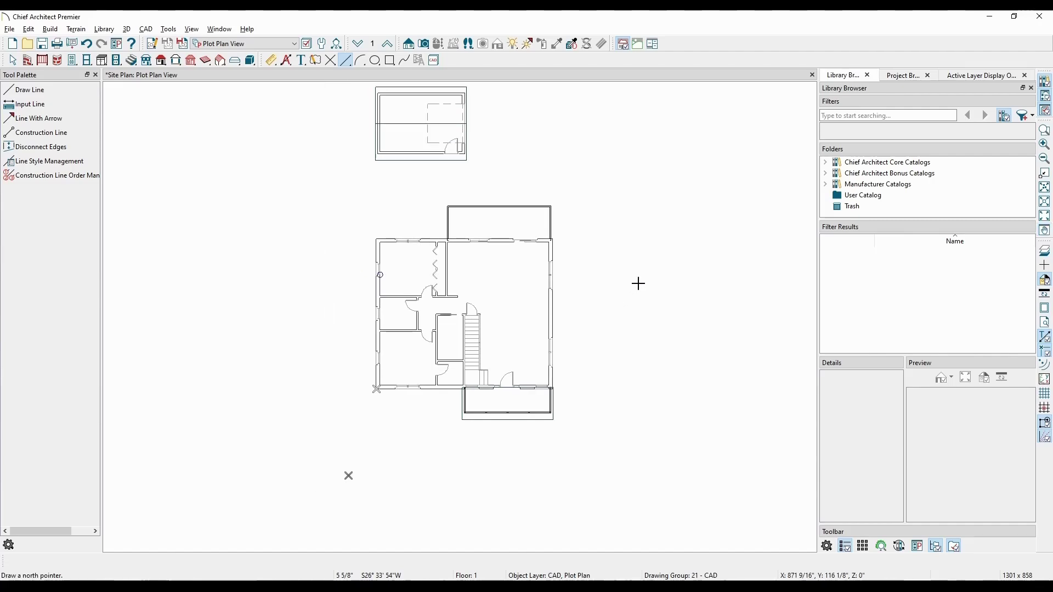
pyautogui.moveTo(638, 283); pyautogui.dragTo(640, 197)
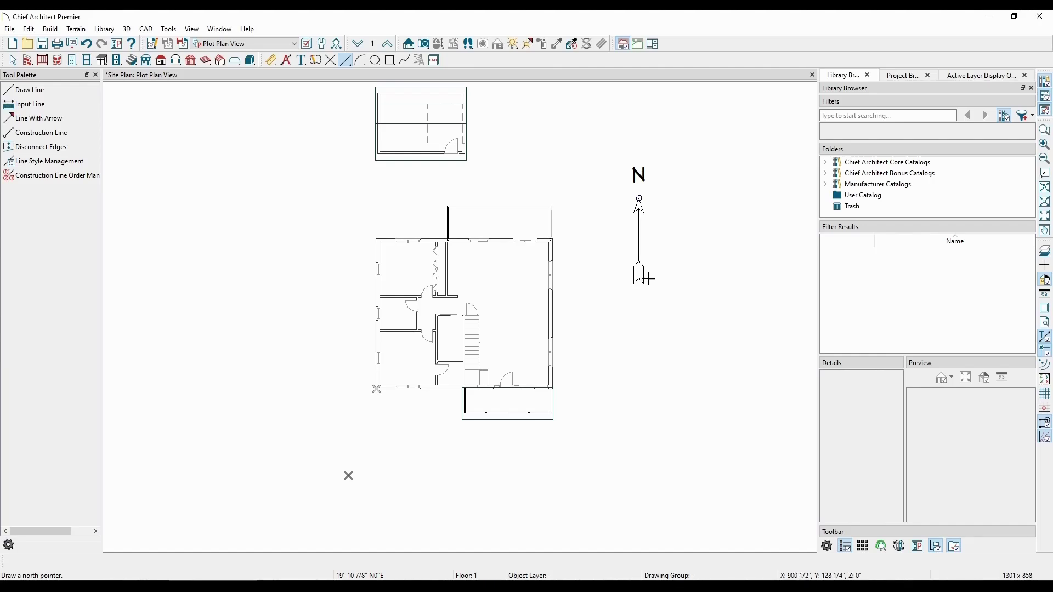
pyautogui.click(639, 255)
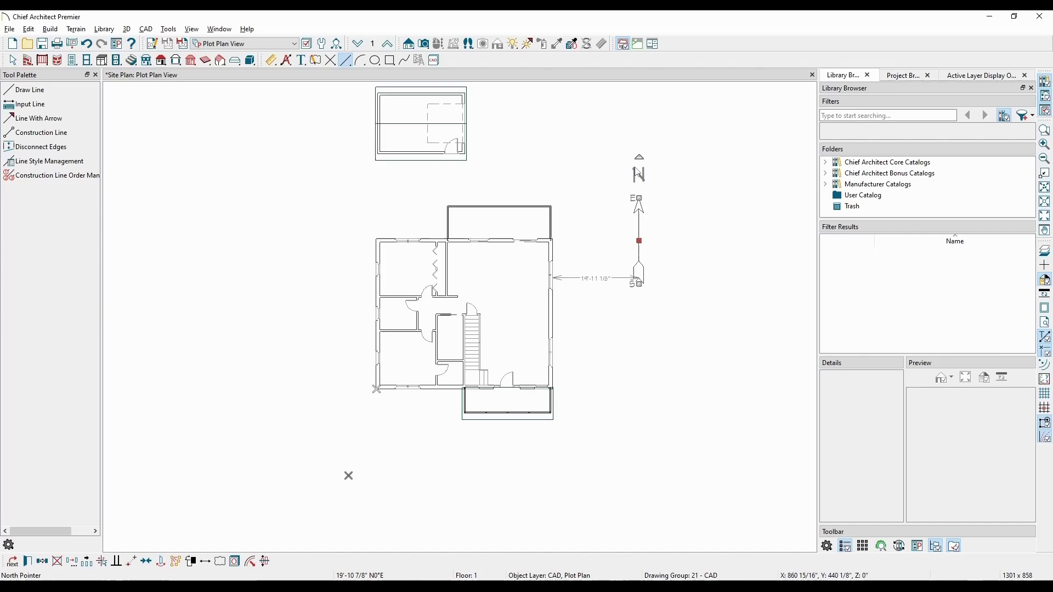
pyautogui.moveTo(639, 157); pyautogui.dragTo(647, 157)
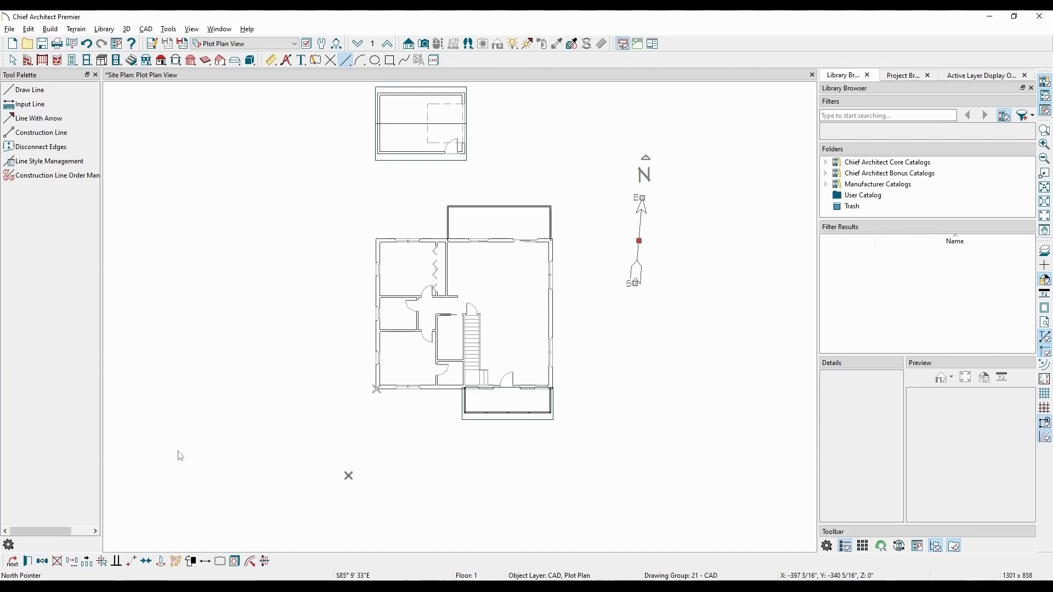
# - Set the north pointer's angle style to Degrees in its specification and apply
pyautogui.click(28, 562)
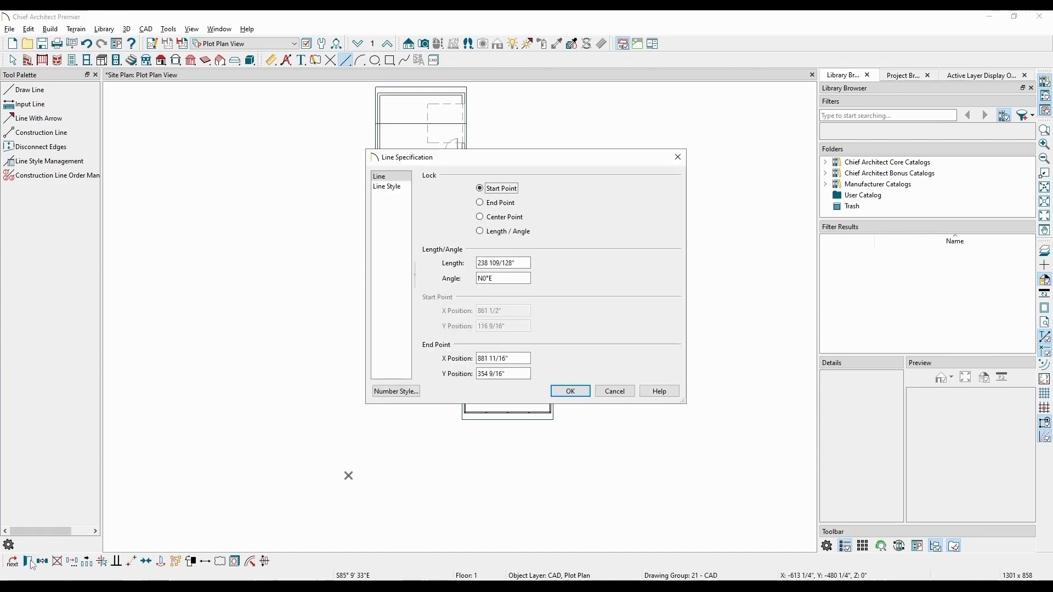
pyautogui.click(412, 396)
pyautogui.click(490, 276)
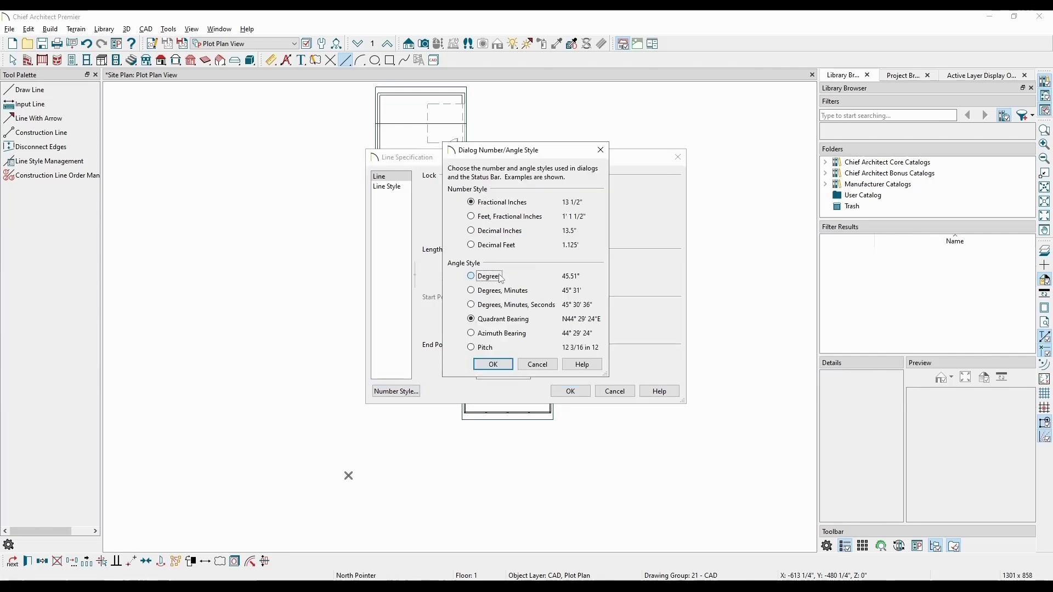
pyautogui.click(503, 366)
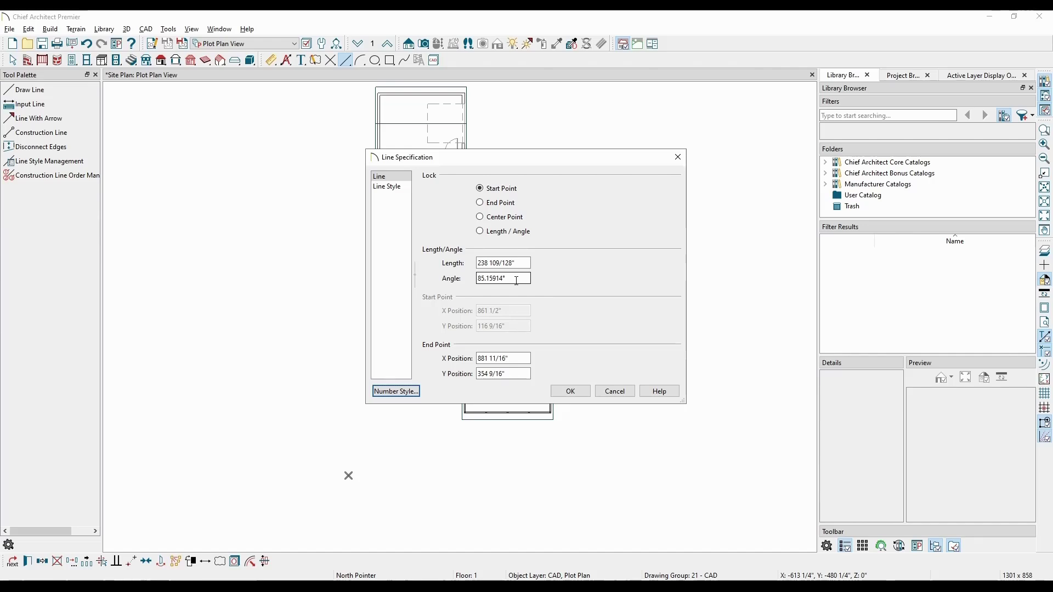
pyautogui.click(580, 395)
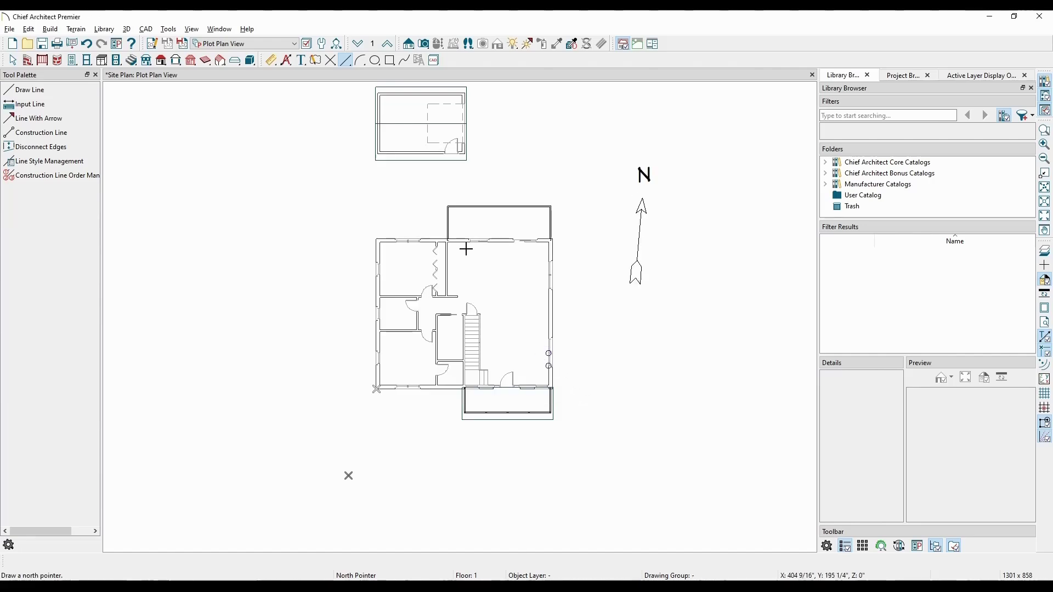
# - Draw a Rectangular Polyline around the house and garage for the lot
pyautogui.click(390, 61)
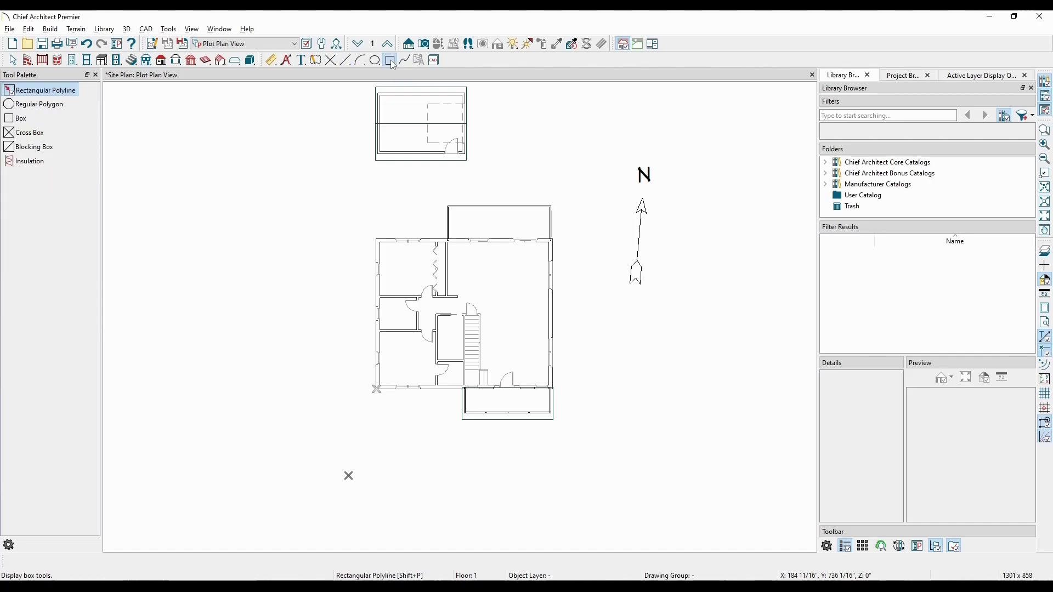
pyautogui.scroll(-1, 491, 335)
pyautogui.scroll(-1, 491, 336)
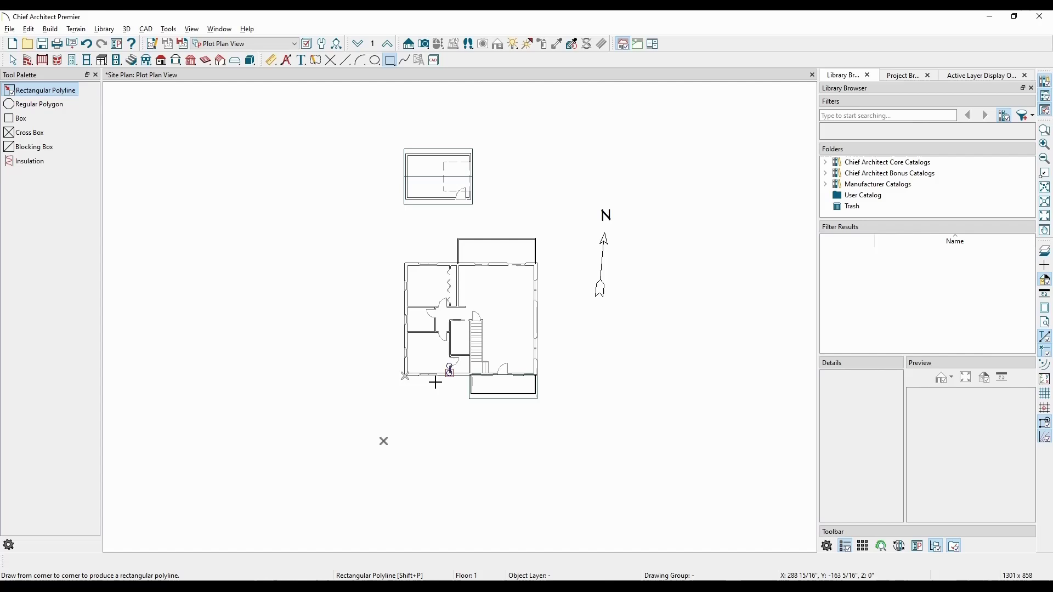
pyautogui.moveTo(383, 442); pyautogui.dragTo(565, 128)
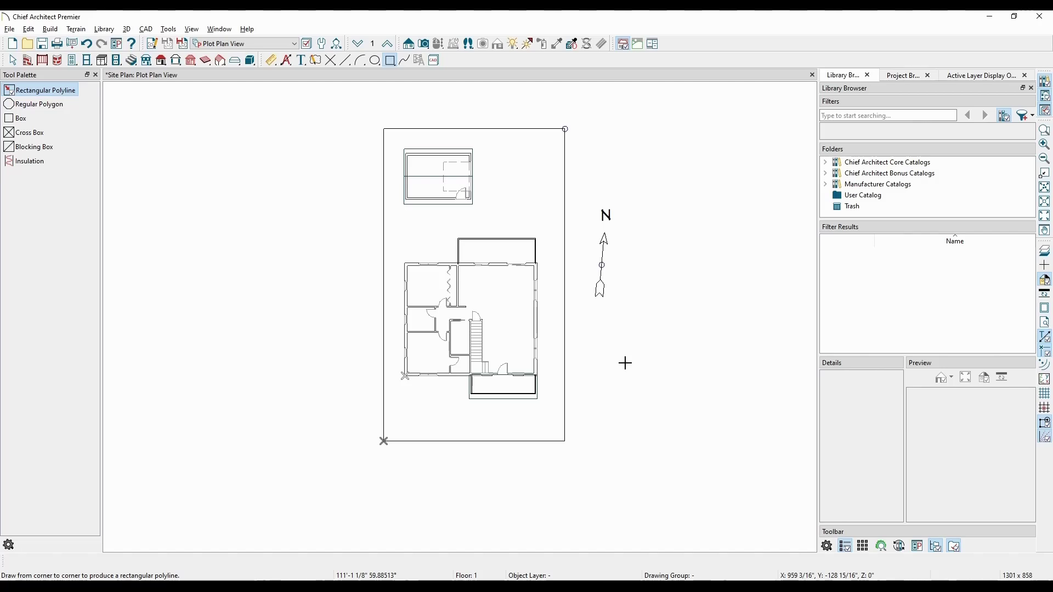
# - Resize the lot rectangle to 60 feet wide and 90 feet long
pyautogui.click(567, 355)
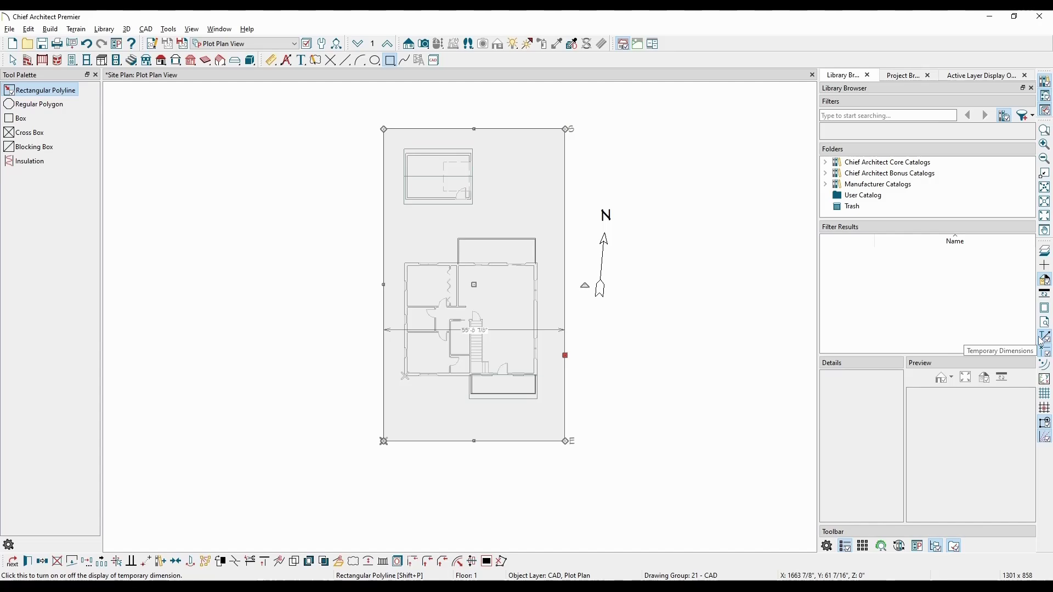
pyautogui.click(470, 330)
pyautogui.write('60')
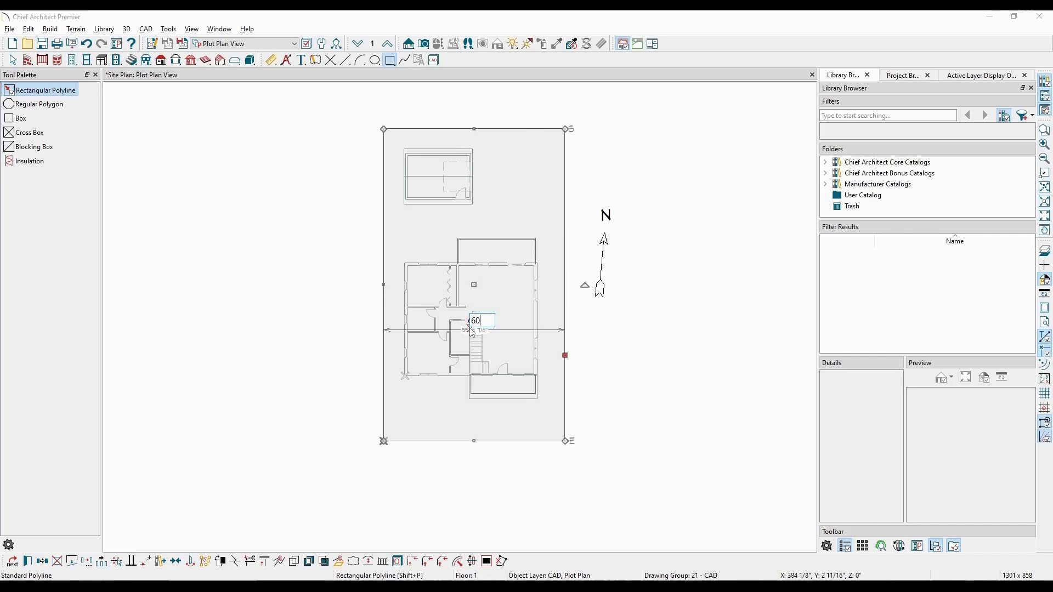
pyautogui.press('Return')
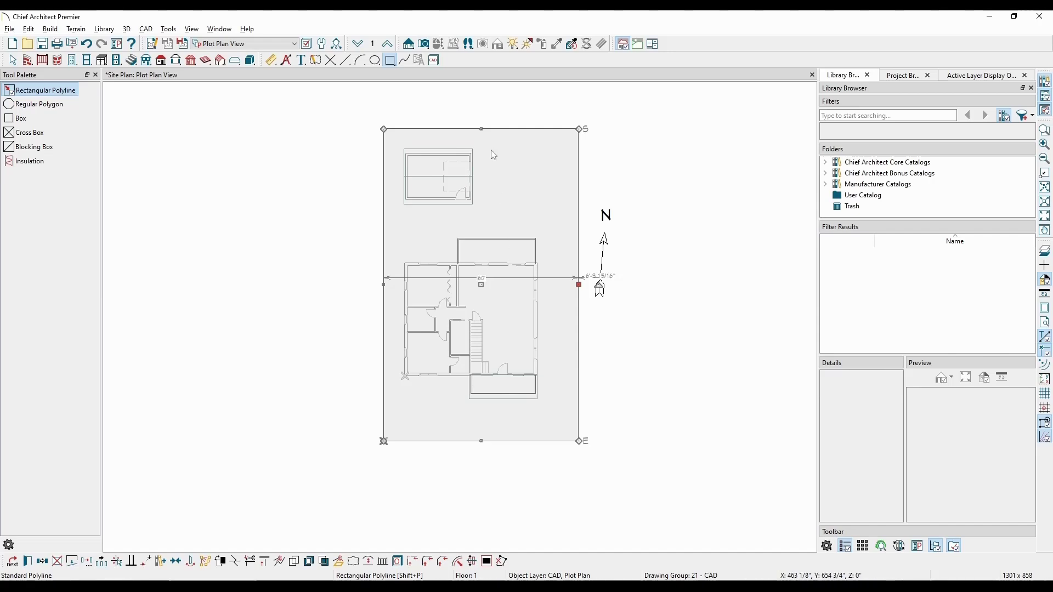
pyautogui.click(483, 129)
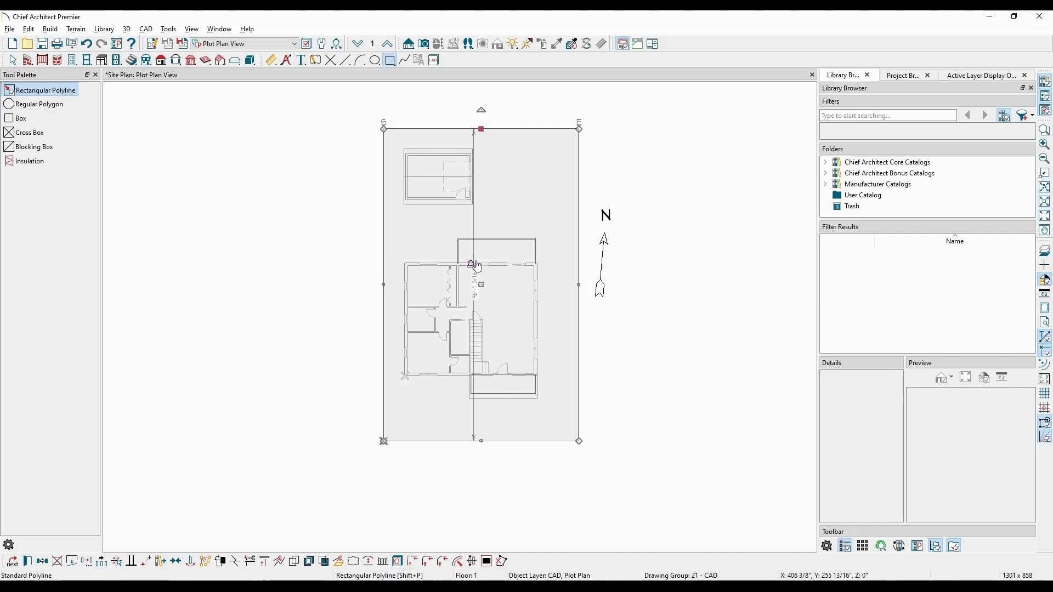
pyautogui.click(477, 289)
pyautogui.write('90')
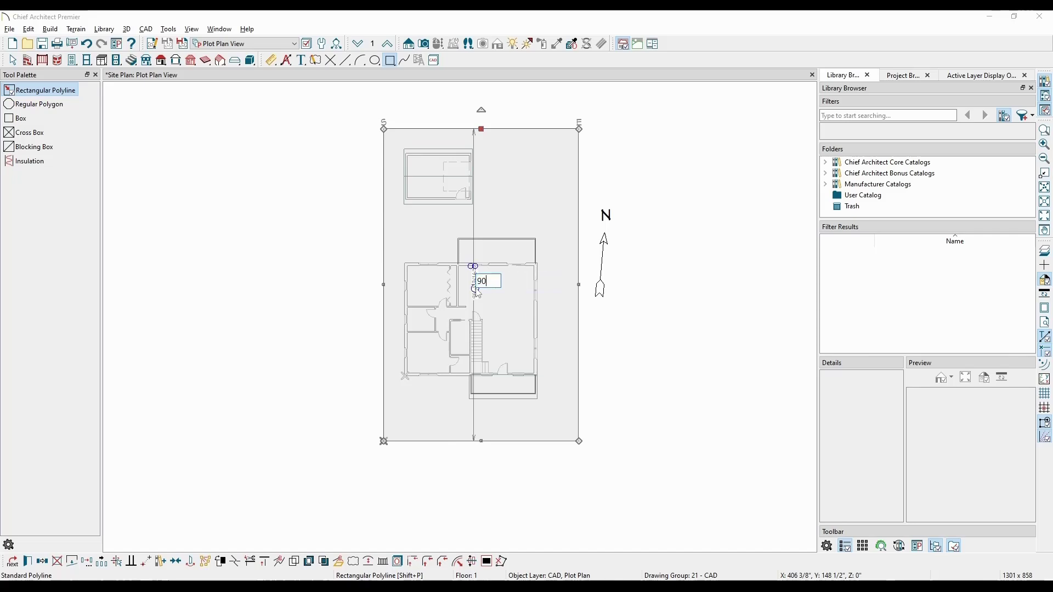
pyautogui.press('Return')
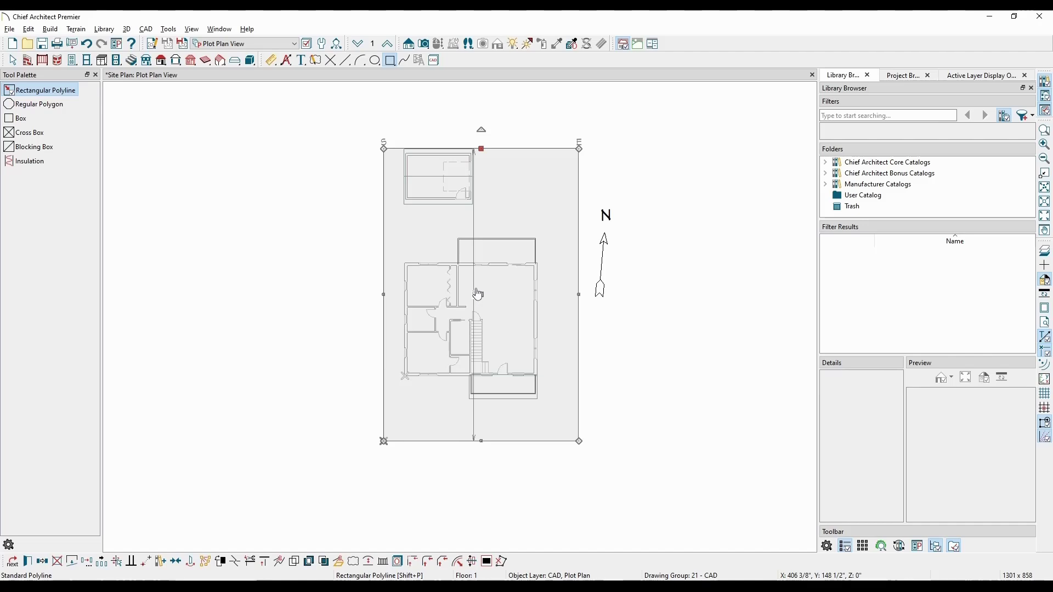
# - Open the General CAD defaults from Default Settings for editing
pyautogui.click(326, 50)
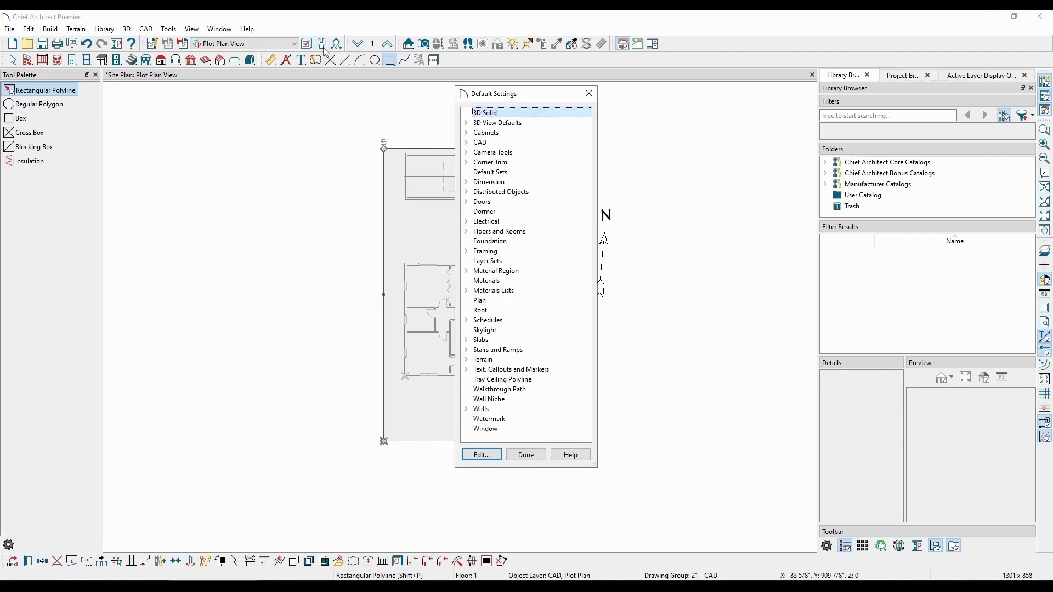
pyautogui.click(467, 143)
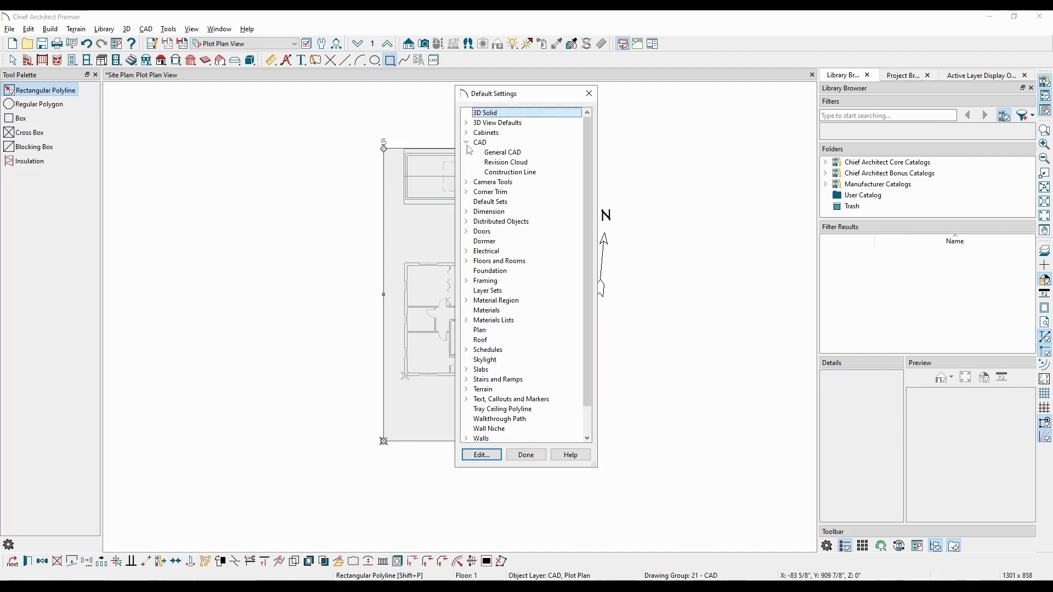
pyautogui.click(533, 156)
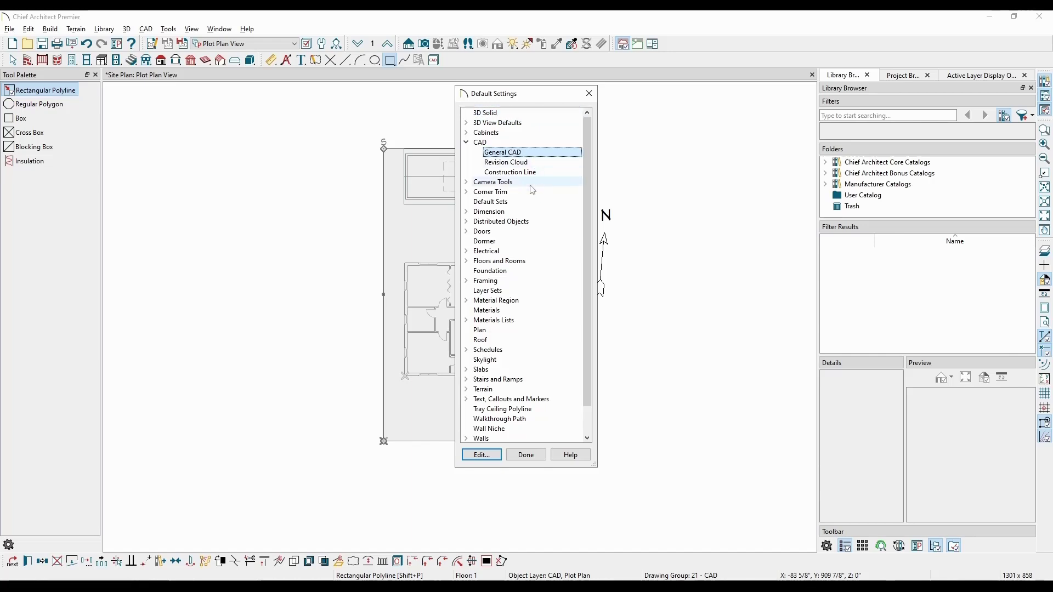
pyautogui.click(493, 456)
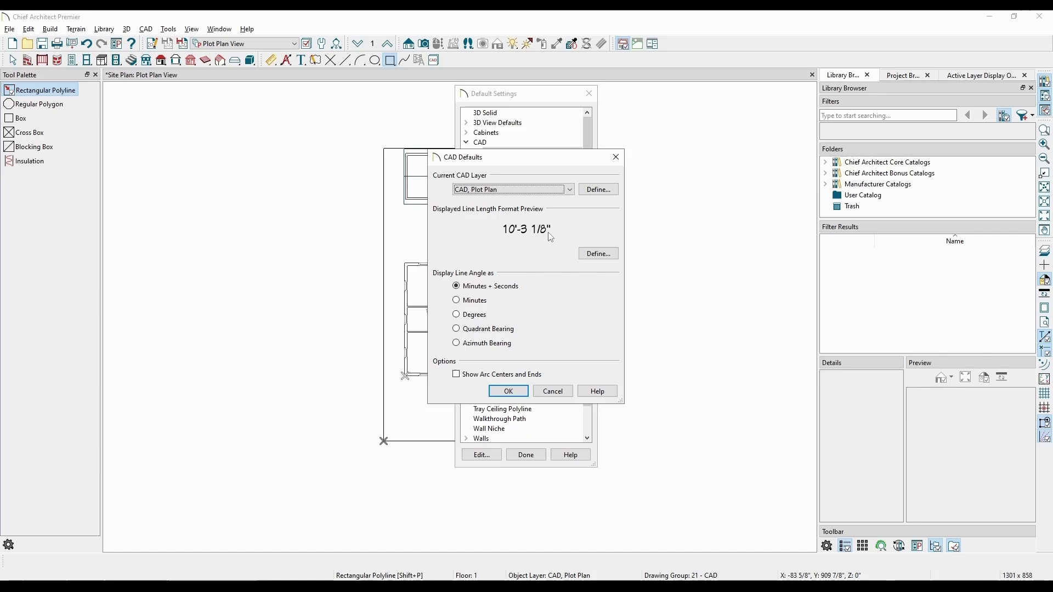
# - Set the CAD line length format to feet with decimal places, previewed as 10.26'
pyautogui.click(590, 254)
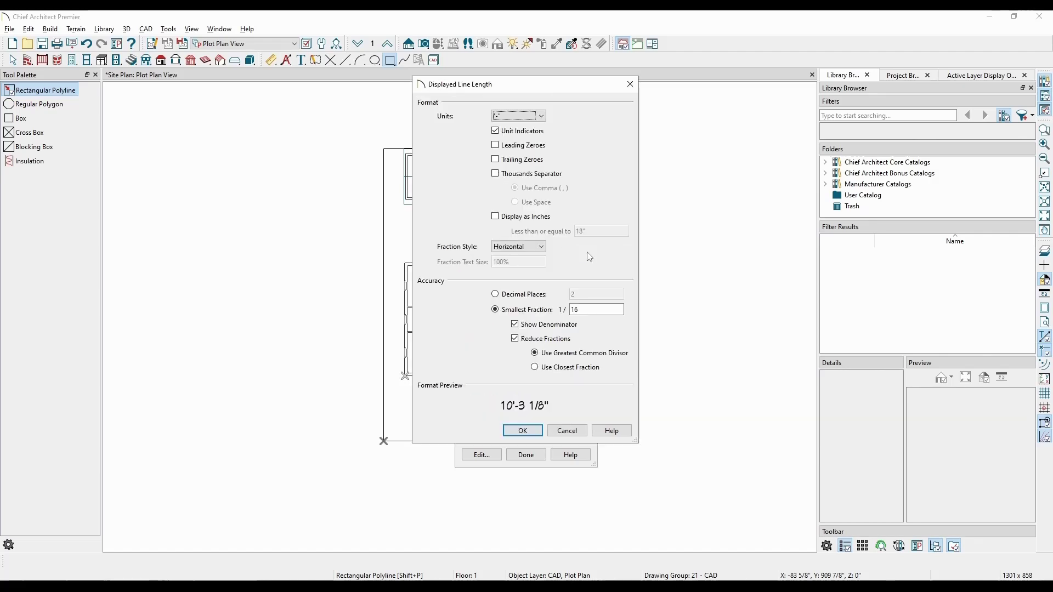
pyautogui.click(534, 117)
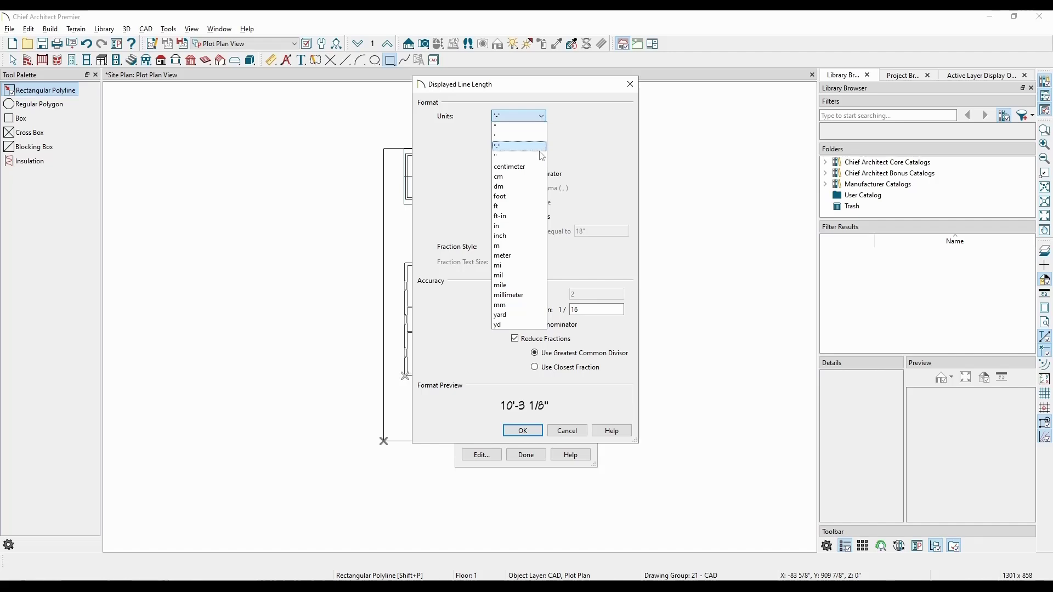
pyautogui.click(544, 137)
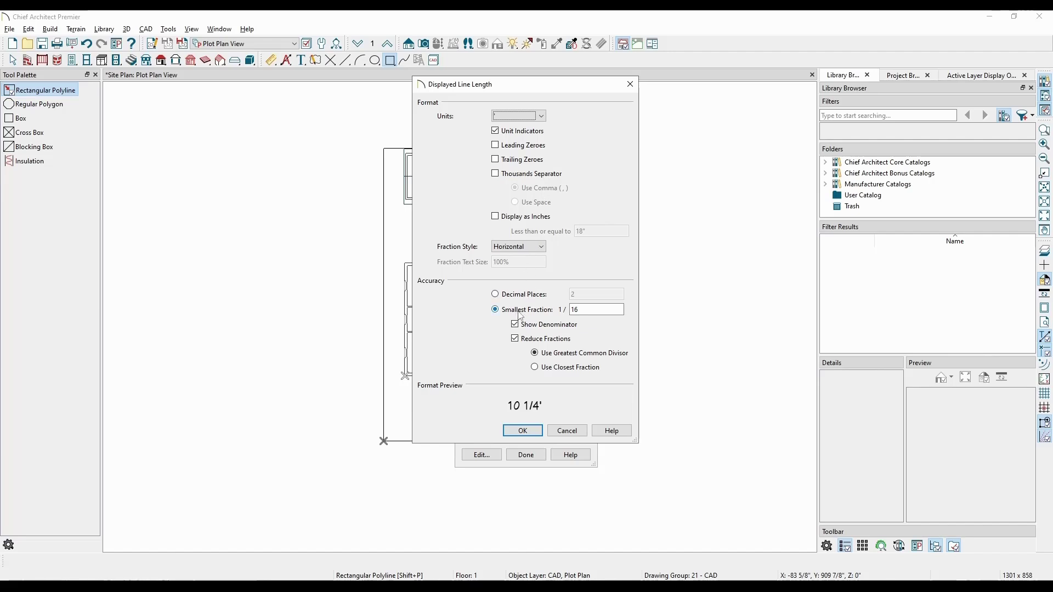
pyautogui.click(533, 299)
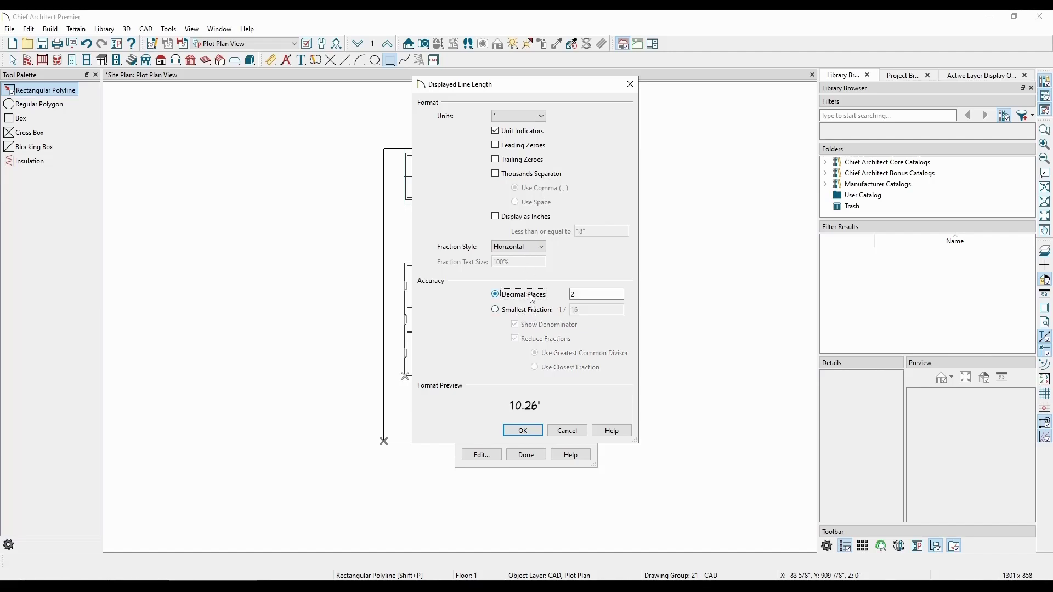
pyautogui.click(537, 433)
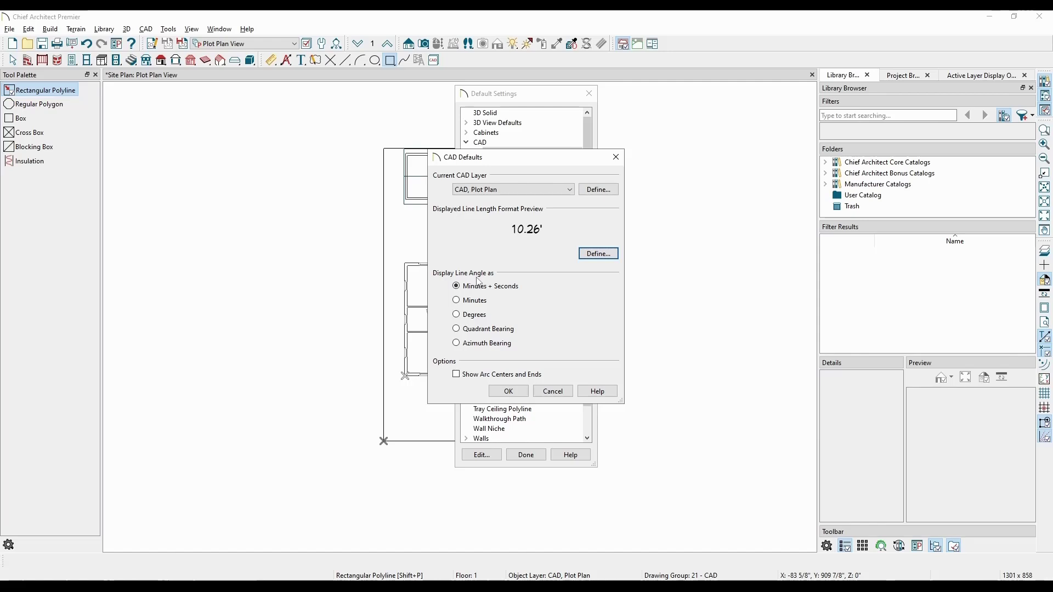
# - Display CAD line angles as Quadrant Bearing and close the defaults dialogs
pyautogui.click(494, 332)
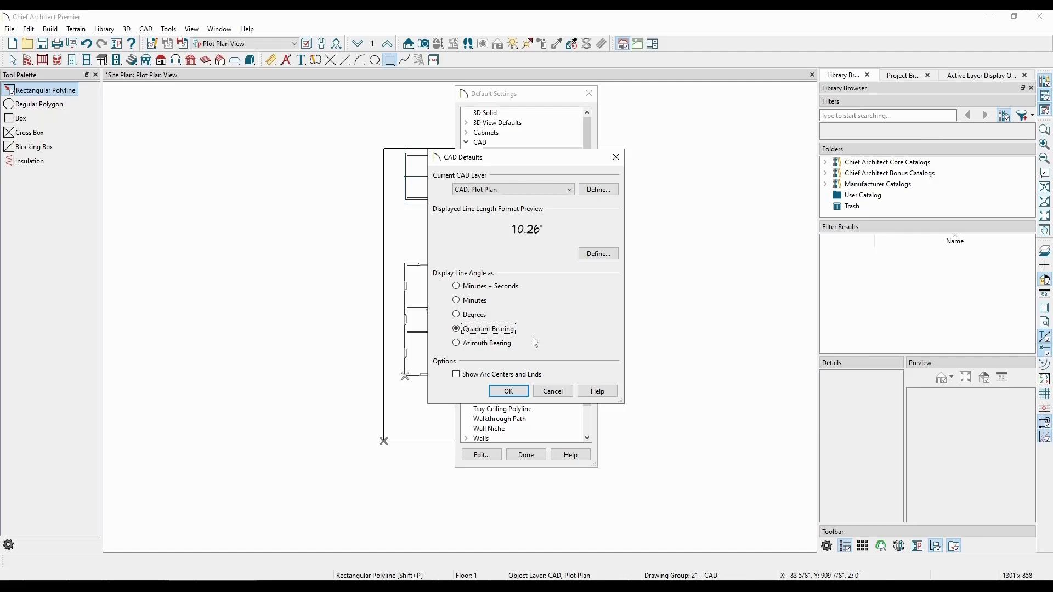
pyautogui.click(509, 392)
pyautogui.click(535, 457)
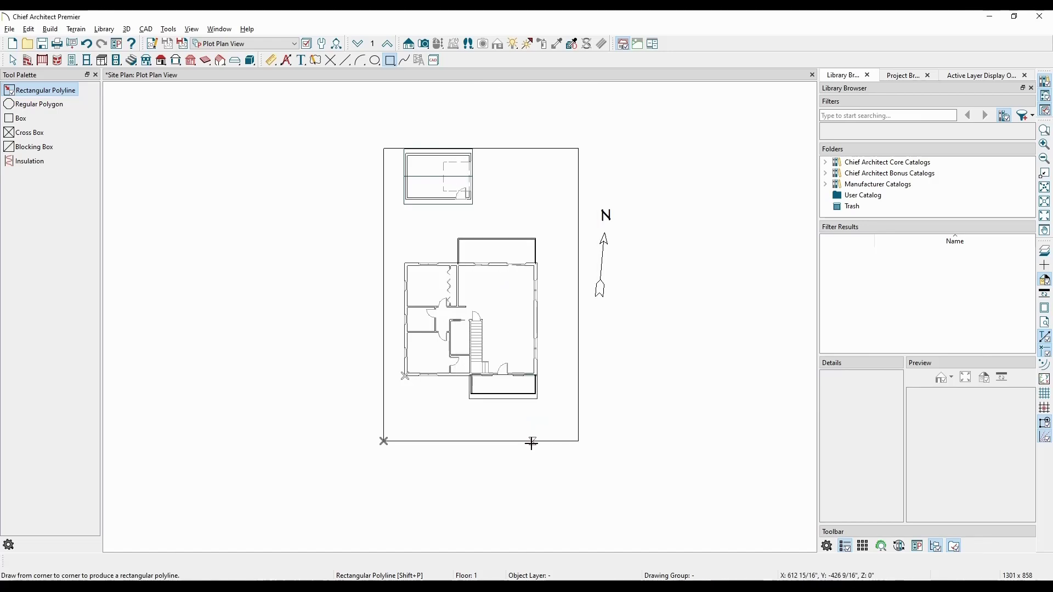
# - Turn on Show Length and Show Angle in the lot outline's Line Style settings
pyautogui.click(532, 442)
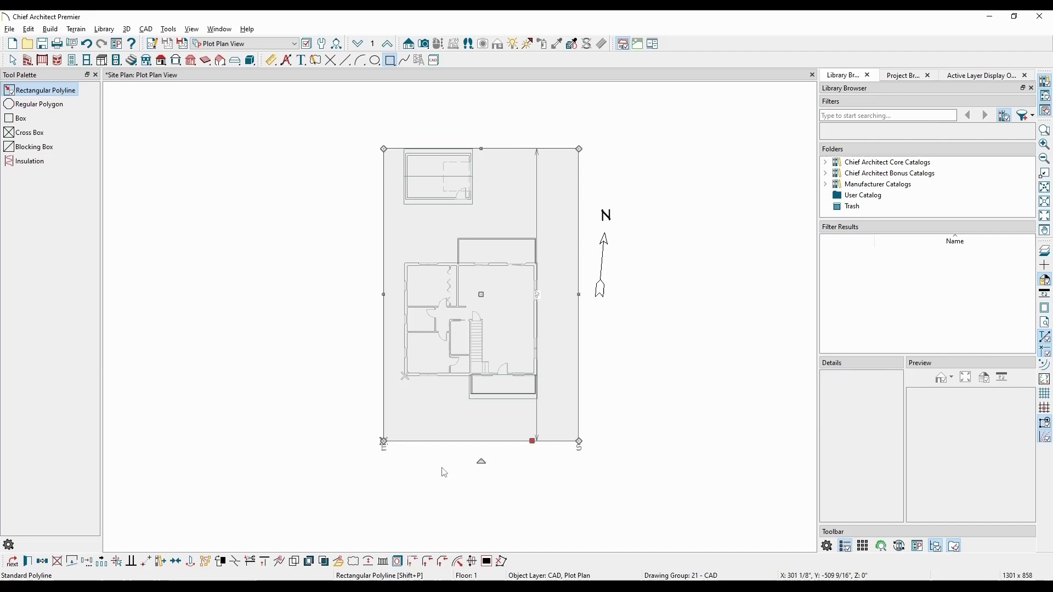
pyautogui.click(29, 562)
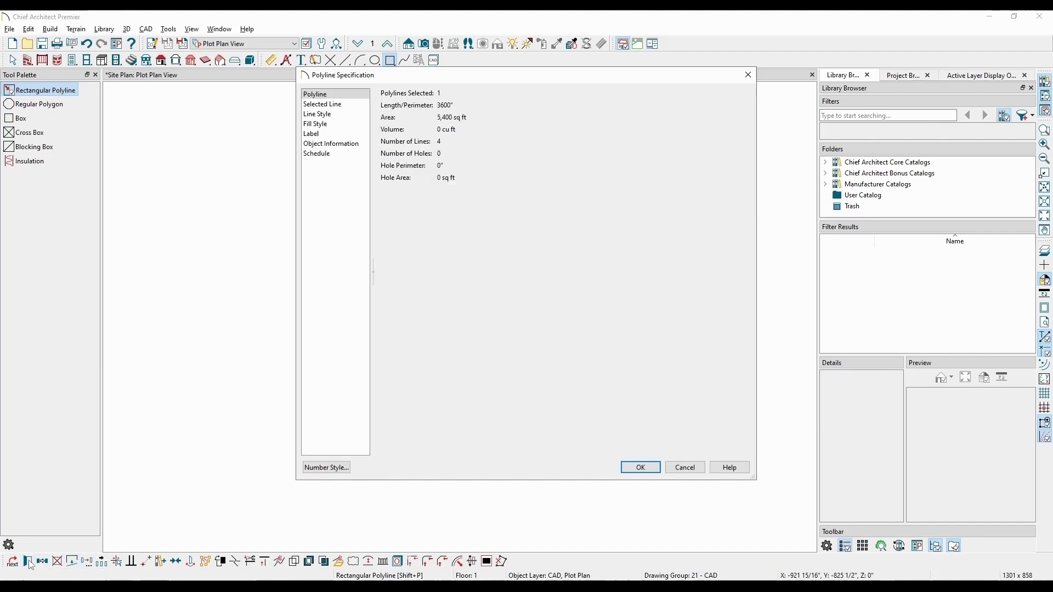
pyautogui.click(320, 115)
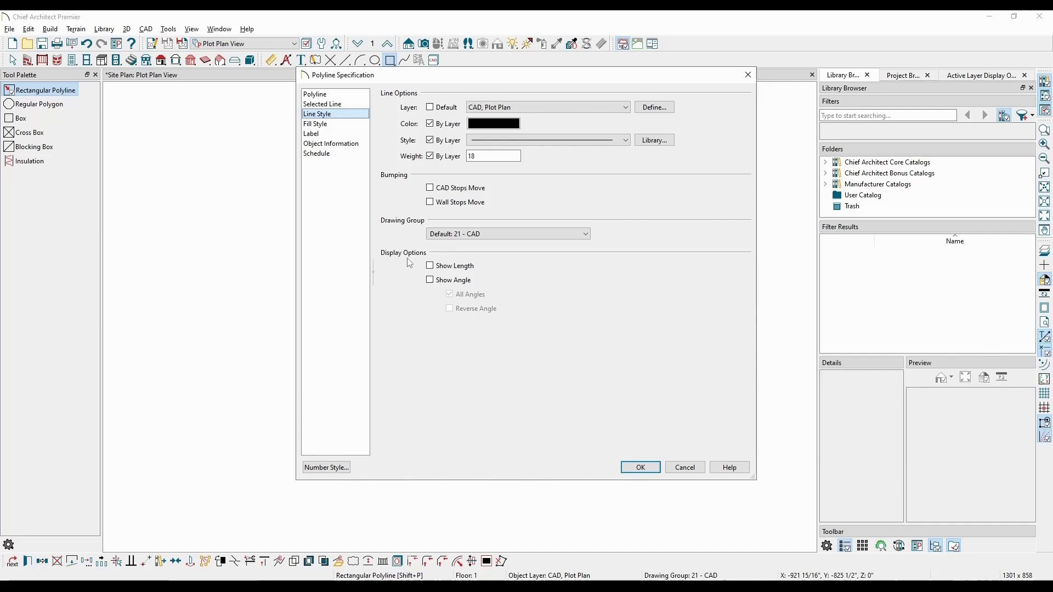
pyautogui.click(432, 266)
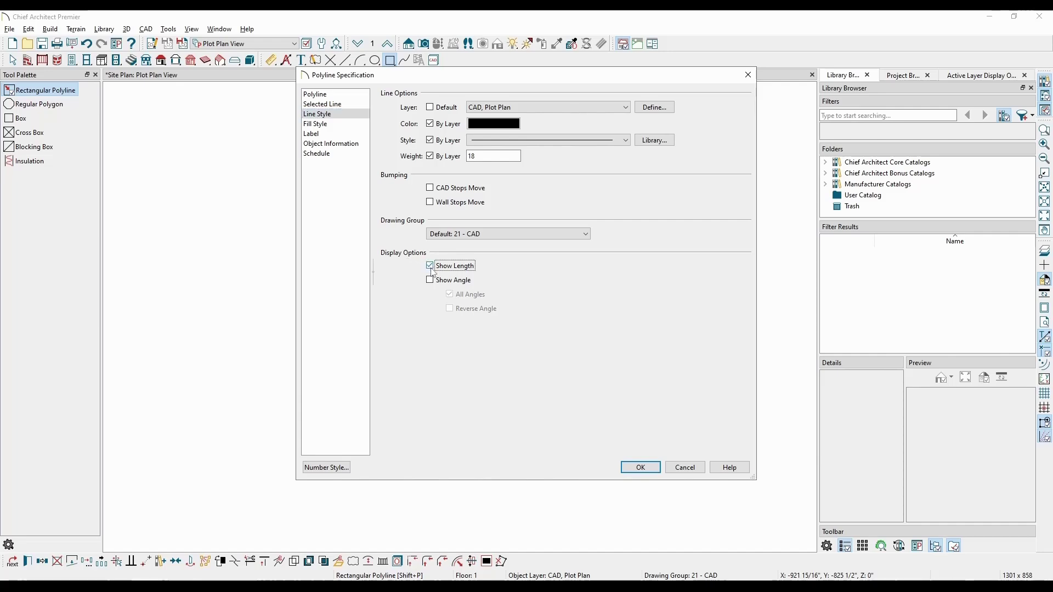
pyautogui.click(431, 280)
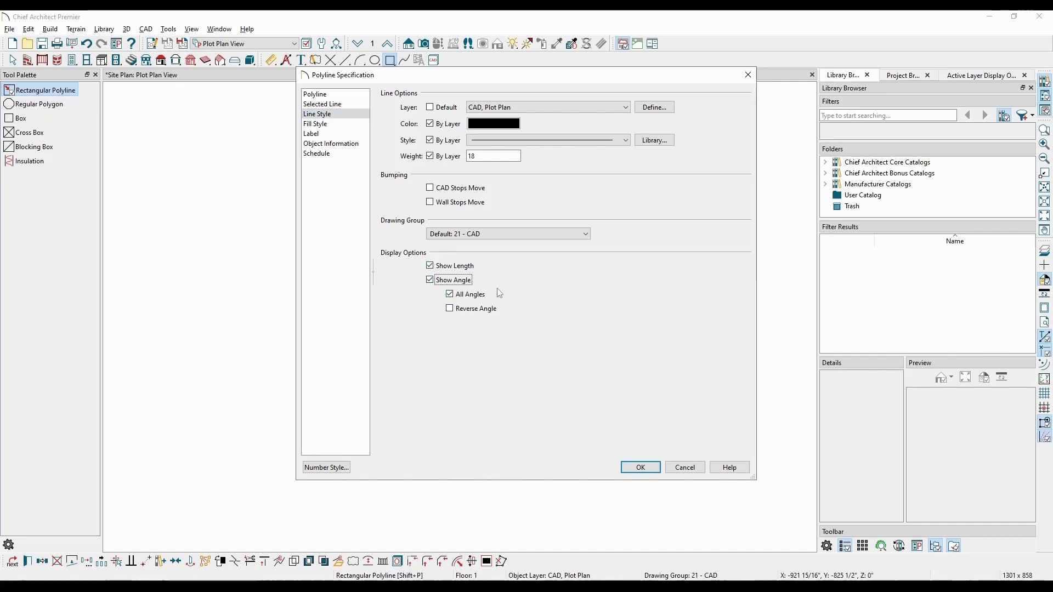
pyautogui.click(637, 470)
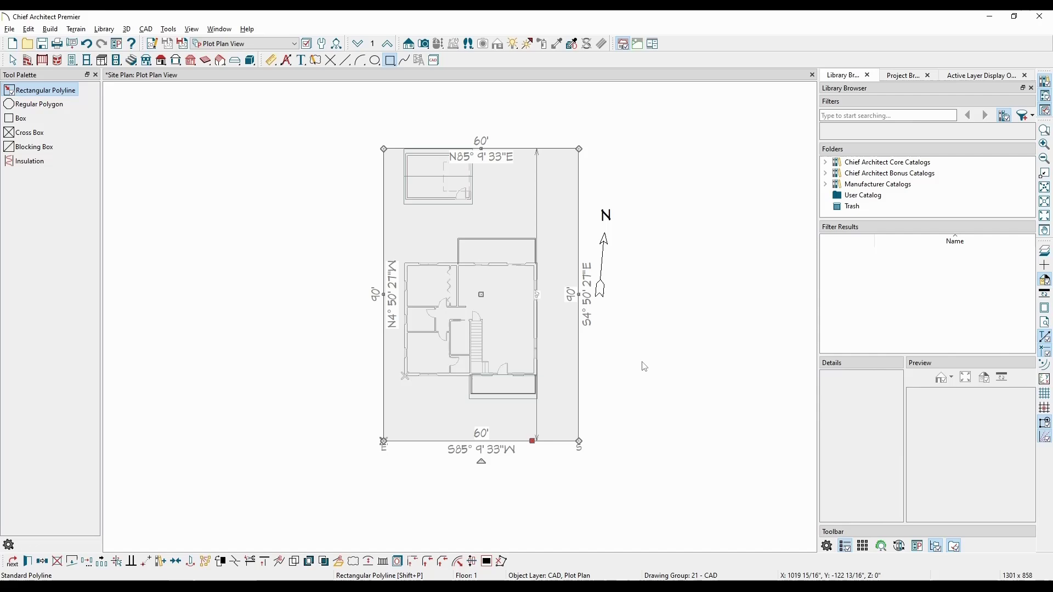
# - Move the north arrow above the lot's top-right corner
pyautogui.press('Escape')
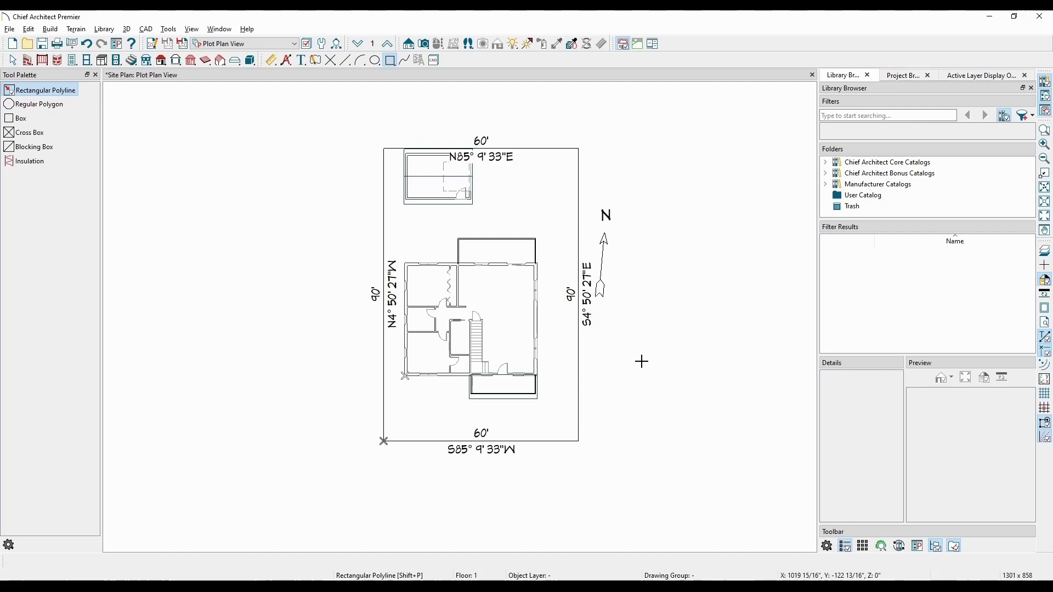
pyautogui.press('space')
pyautogui.click(605, 266)
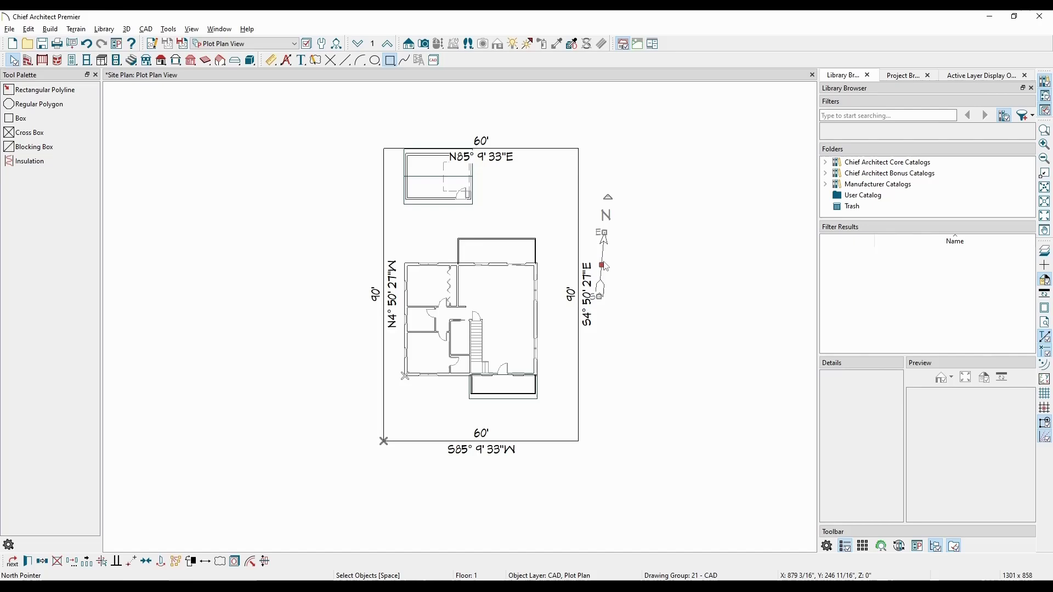
pyautogui.moveTo(606, 266); pyautogui.dragTo(615, 270)
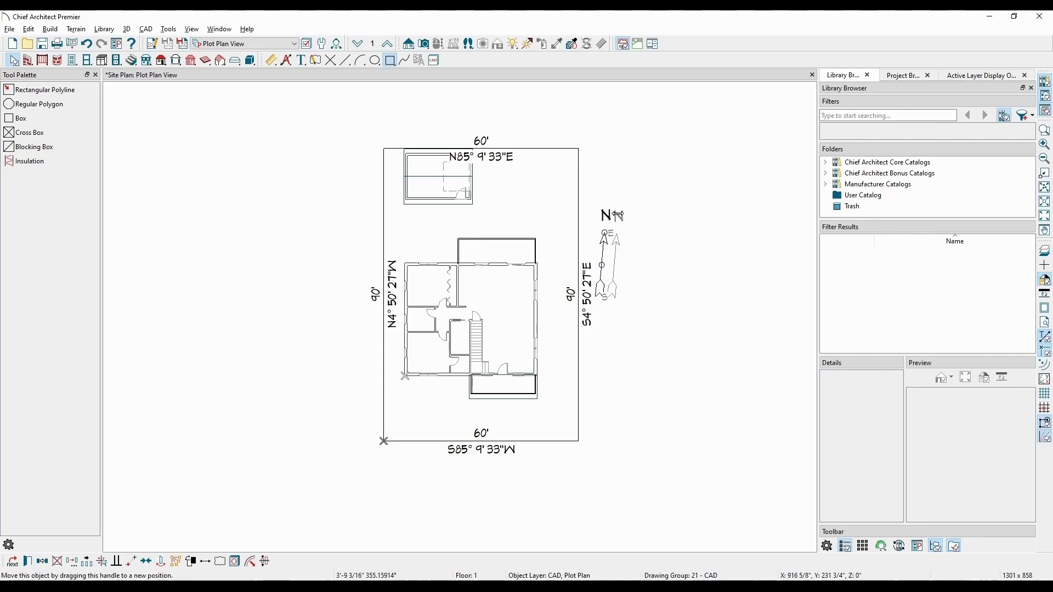
pyautogui.moveTo(618, 215); pyautogui.dragTo(609, 158)
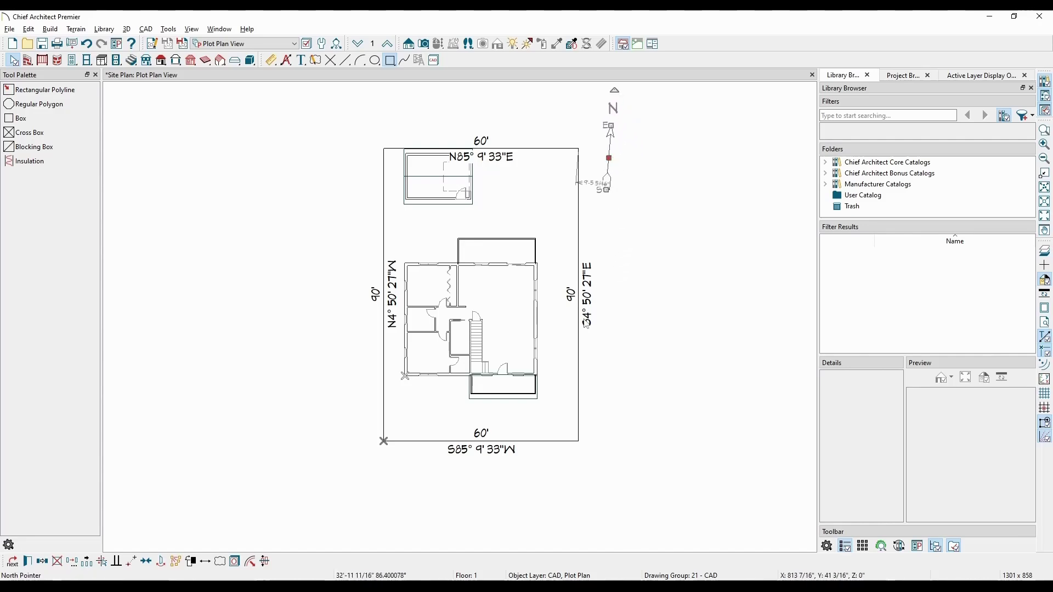
pyautogui.click(353, 372)
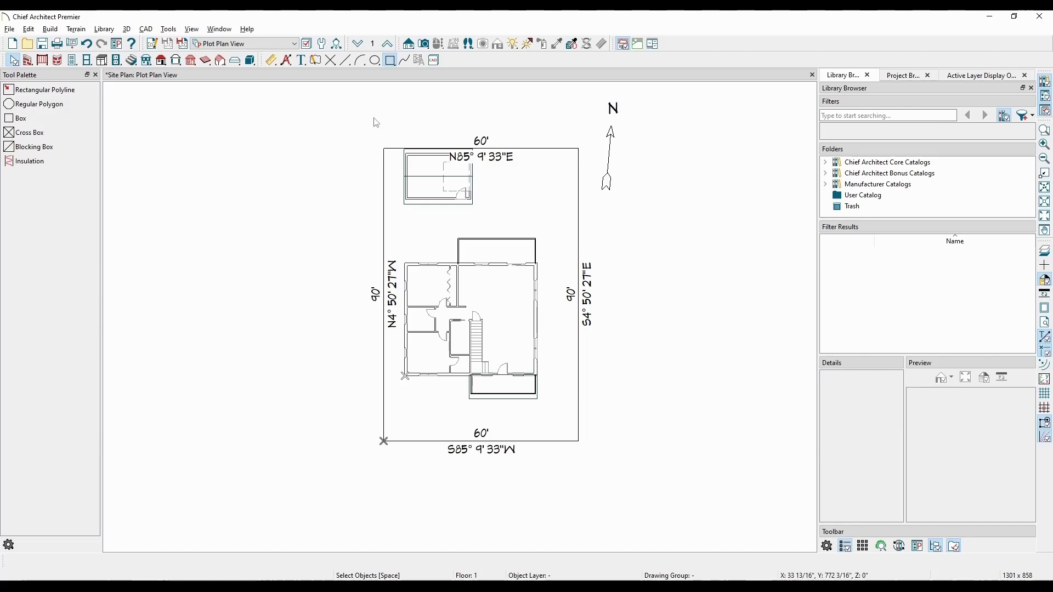
# - Delete all temporary points from the plan and return to selecting
pyautogui.click(333, 60)
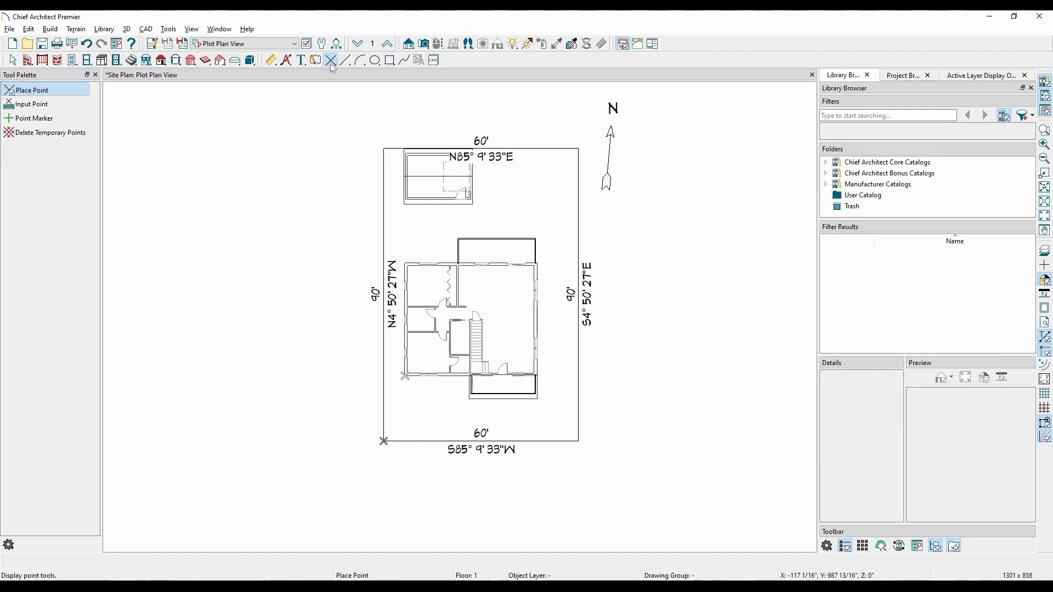
pyautogui.click(78, 136)
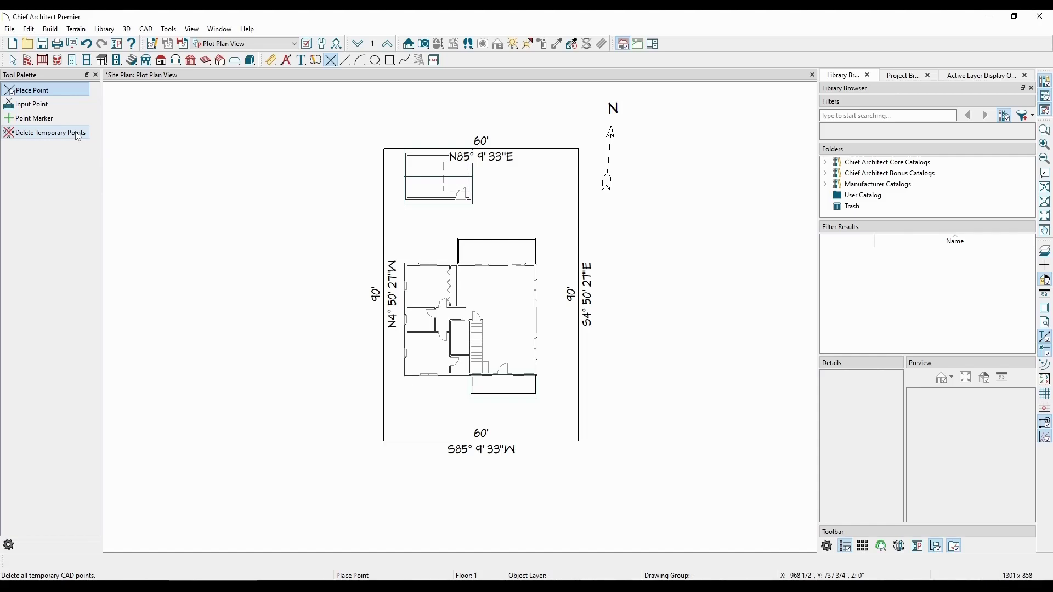
pyautogui.press('space')
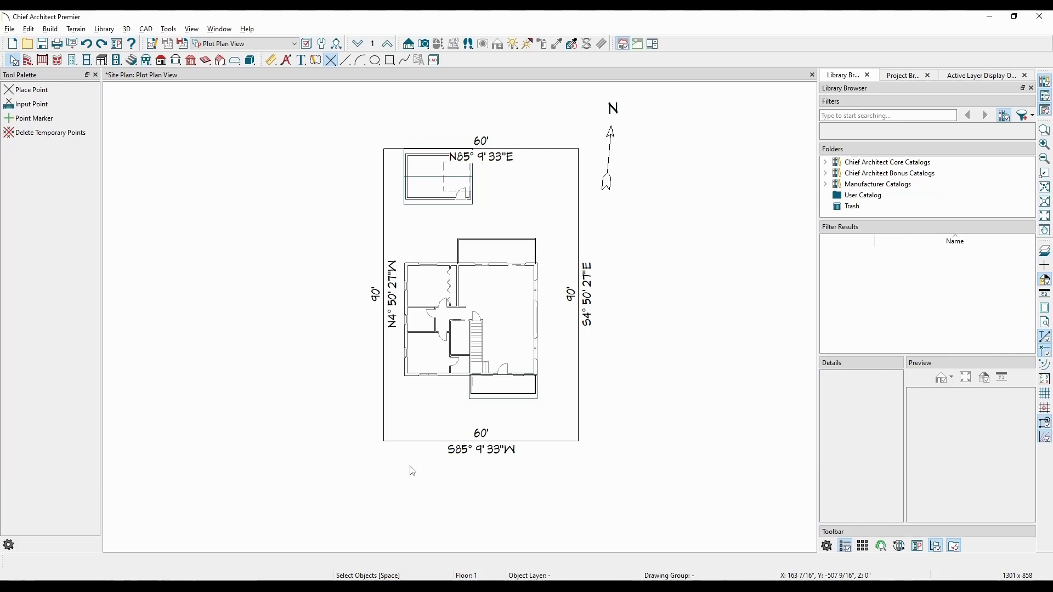
# - Duplicate the 60' × 90' lot outline in place, ready for concentric resizing
pyautogui.click(406, 441)
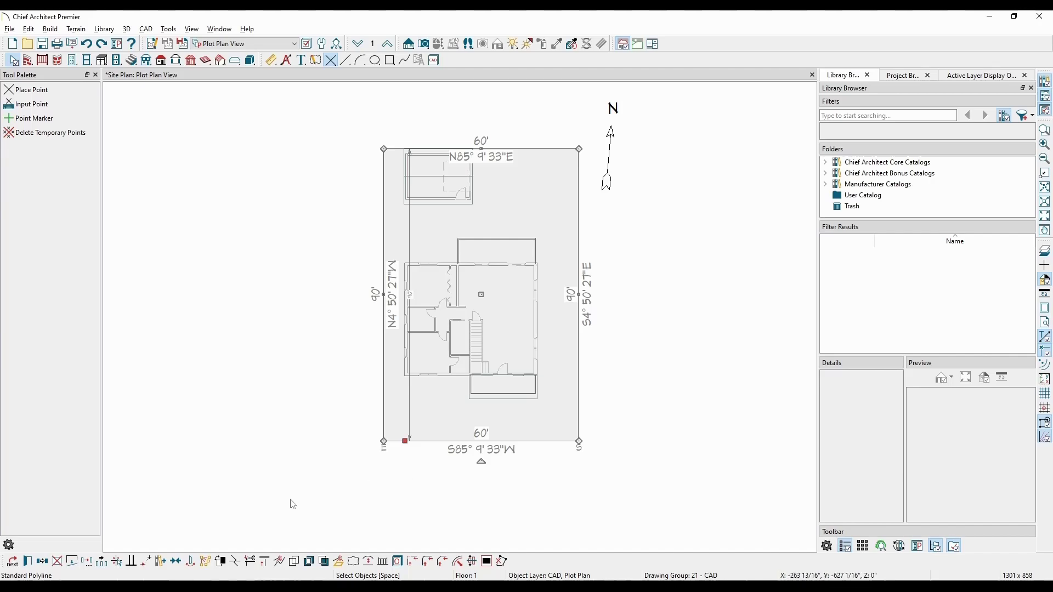
pyautogui.click(48, 562)
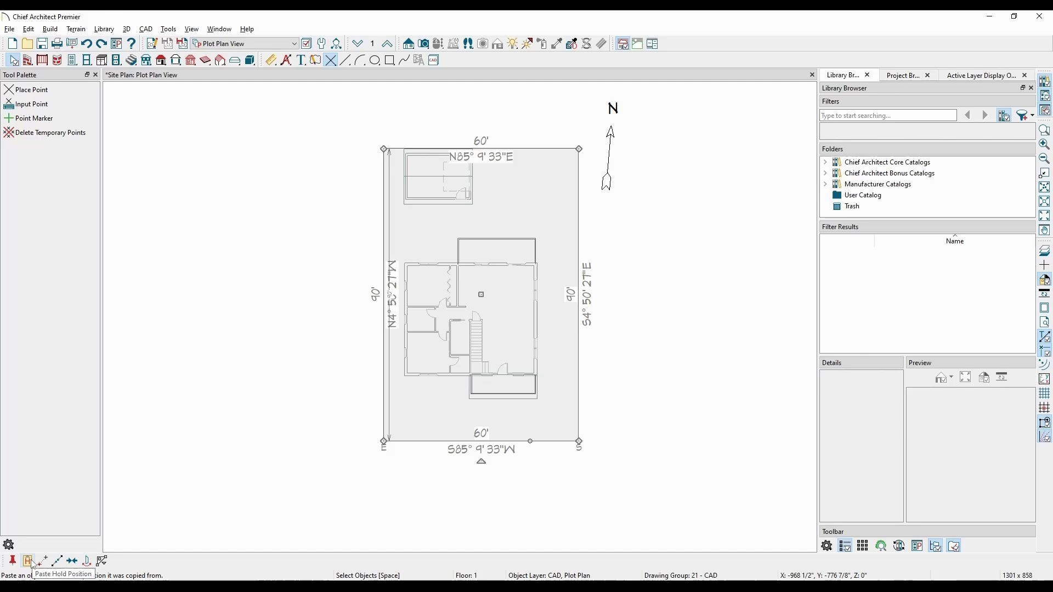
pyautogui.click(28, 561)
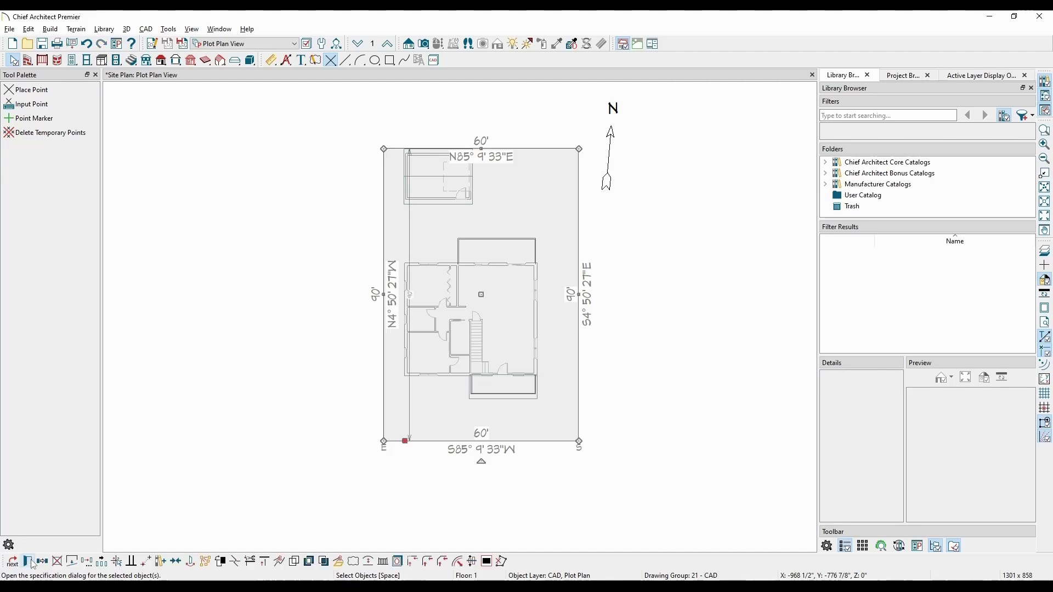
pyautogui.click(457, 561)
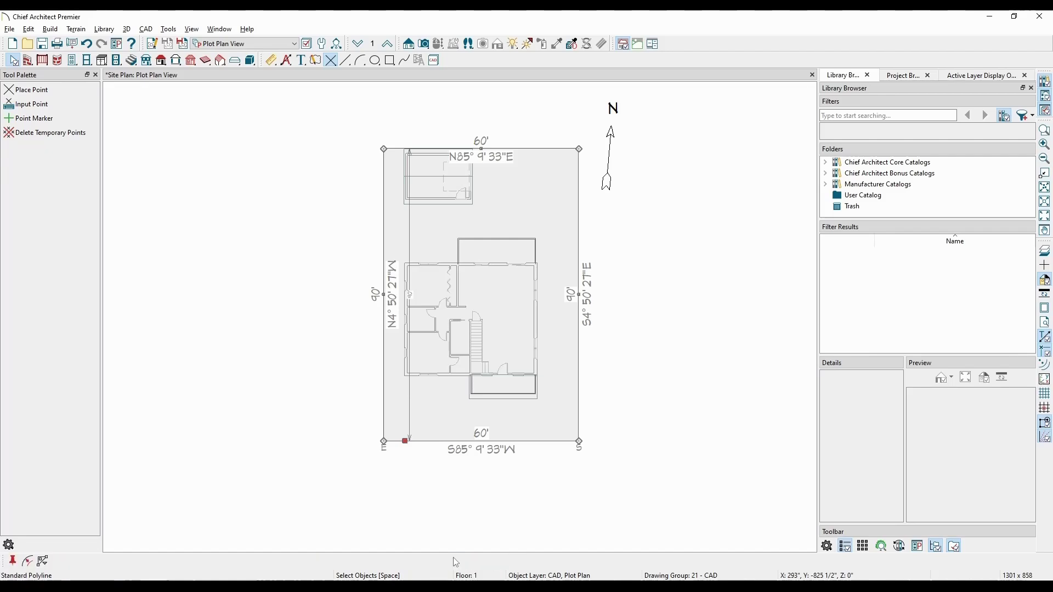
# - Set a 5' concentric jump and shrink the copied outline inward to 50' × 80'
pyautogui.click(34, 561)
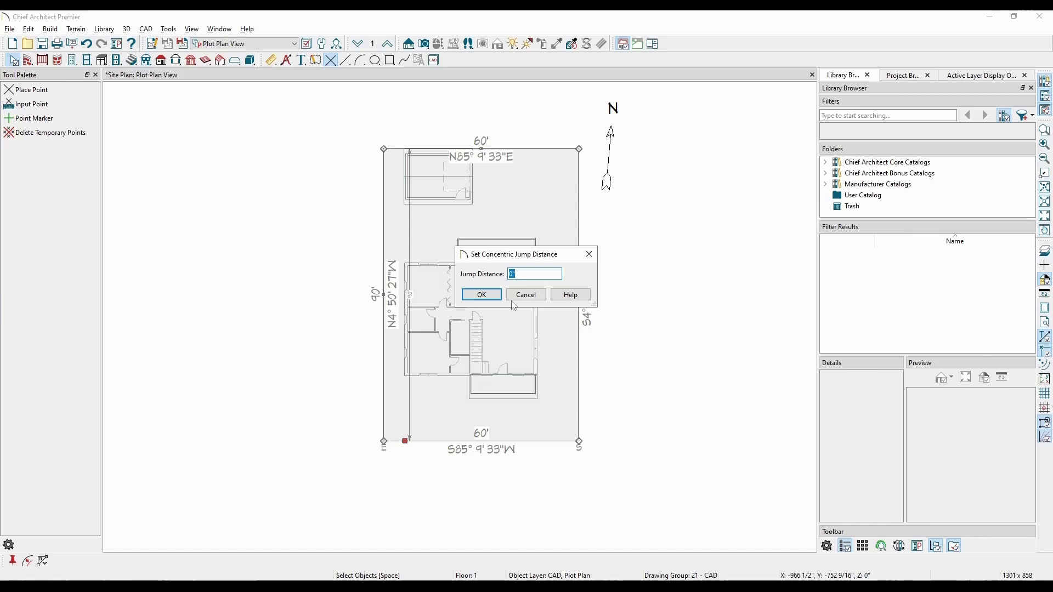
pyautogui.write("5'")
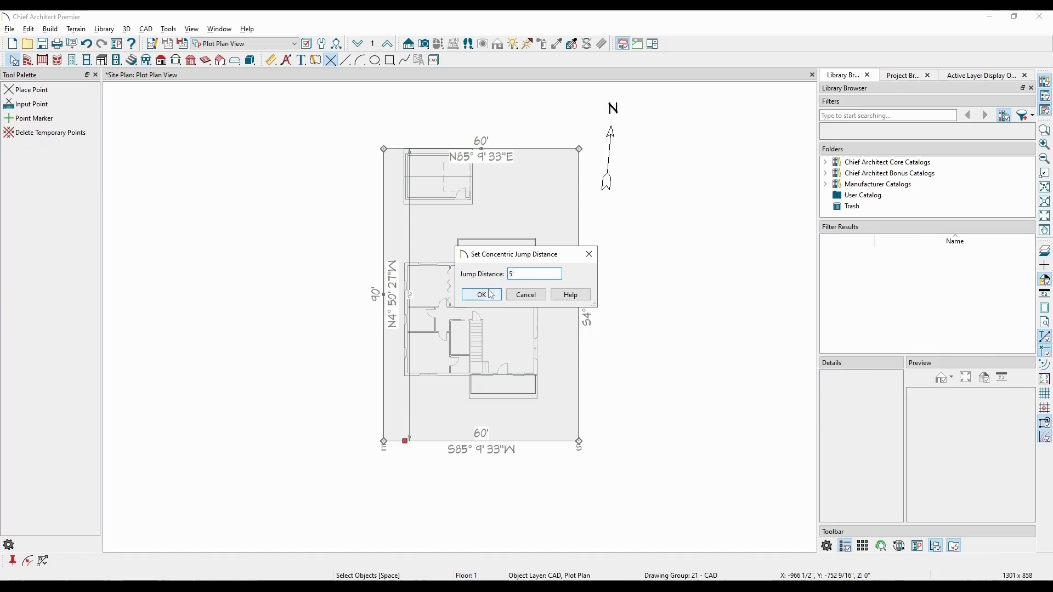
pyautogui.click(491, 295)
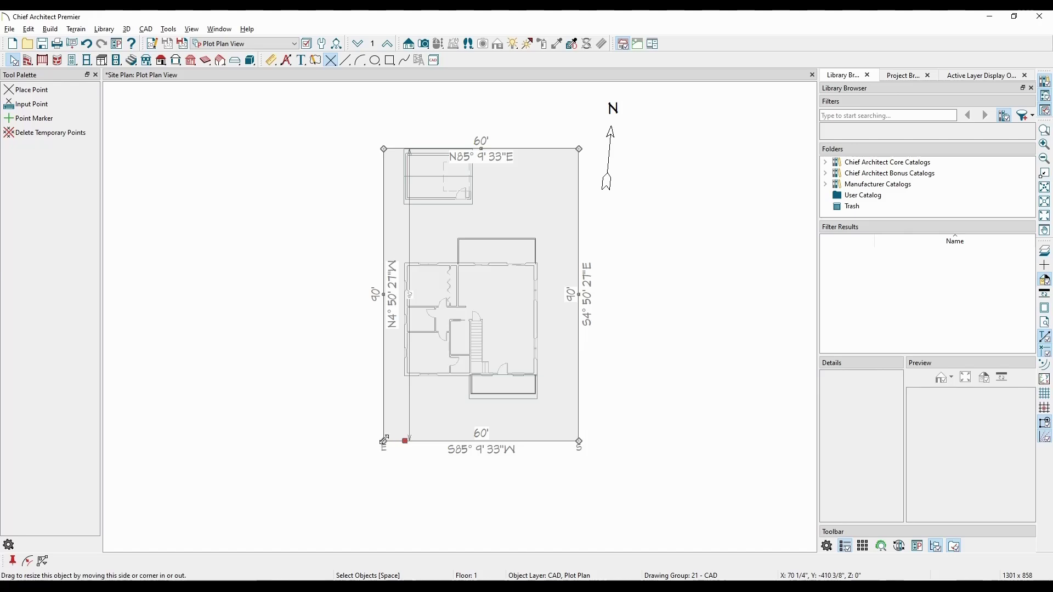
pyautogui.moveTo(384, 440); pyautogui.dragTo(390, 431)
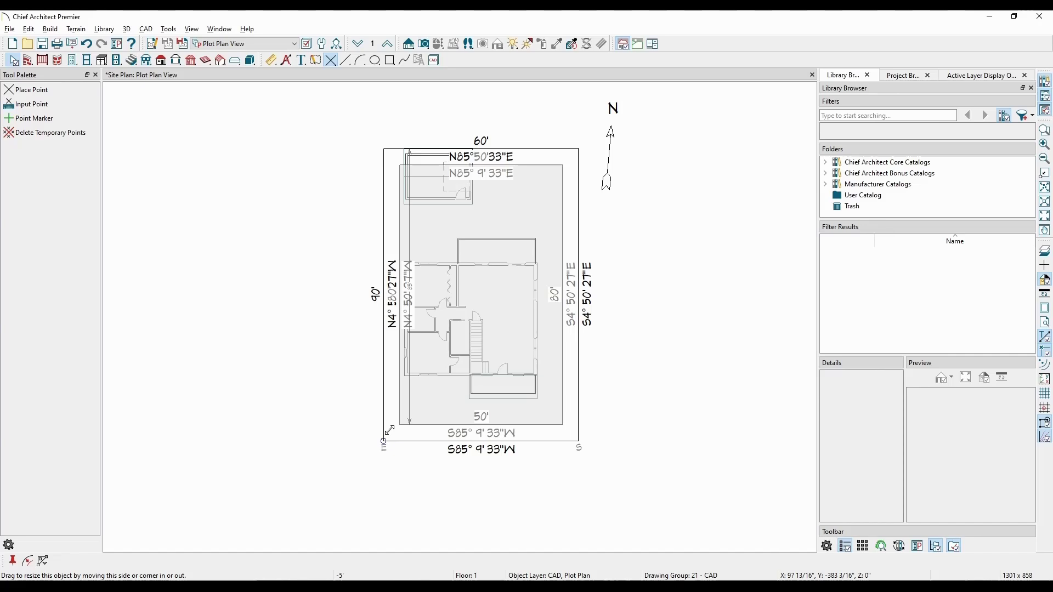
pyautogui.moveTo(389, 430); pyautogui.dragTo(390, 431)
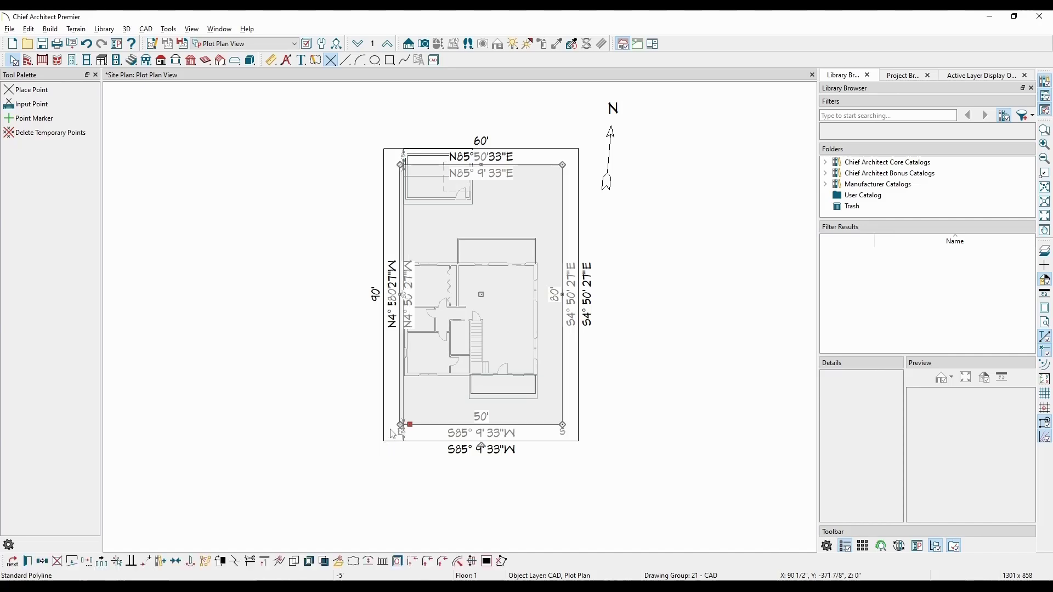
pyautogui.click(641, 479)
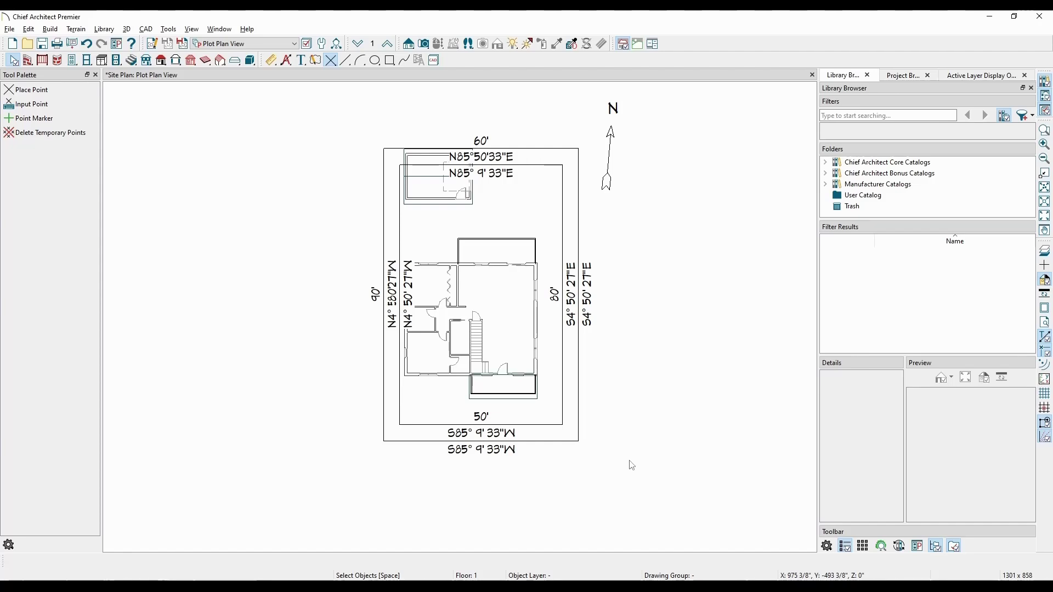
# - Hide the inner outline's length and bearing labels and restyle it as a grey dashed line
pyautogui.click(564, 395)
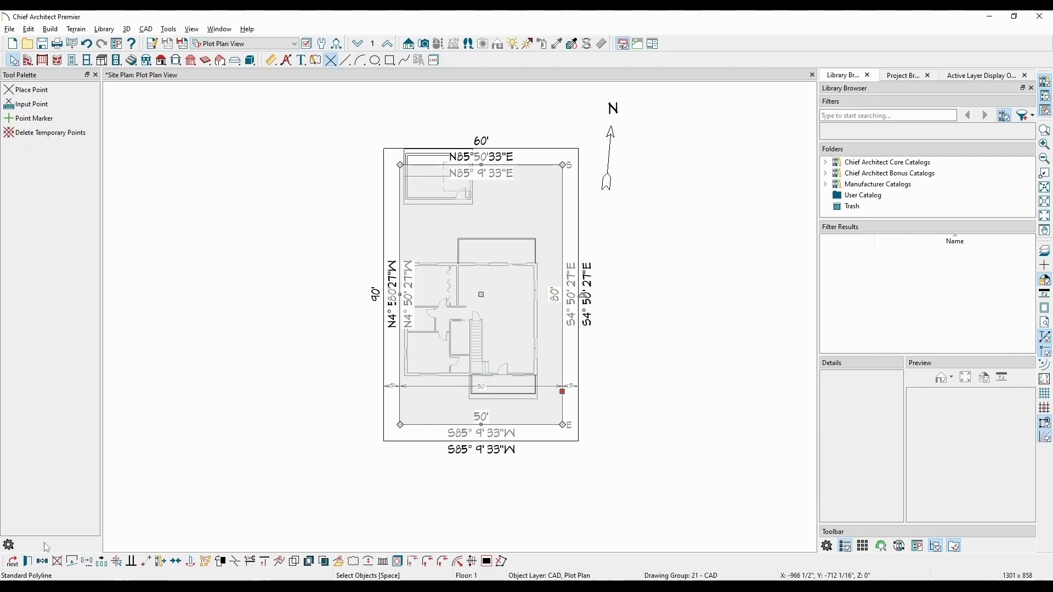
pyautogui.click(32, 562)
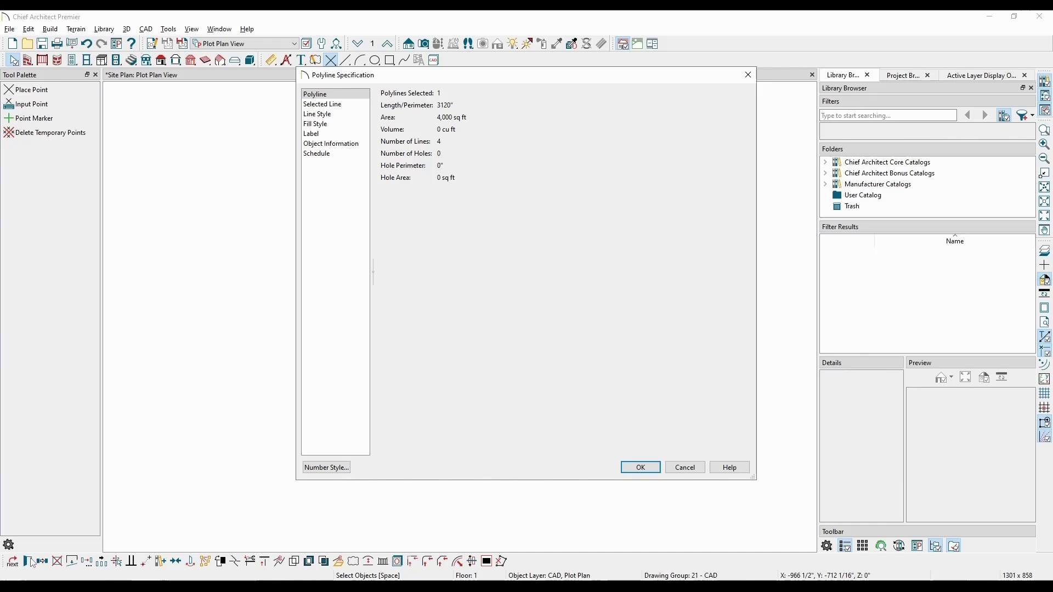
pyautogui.click(328, 114)
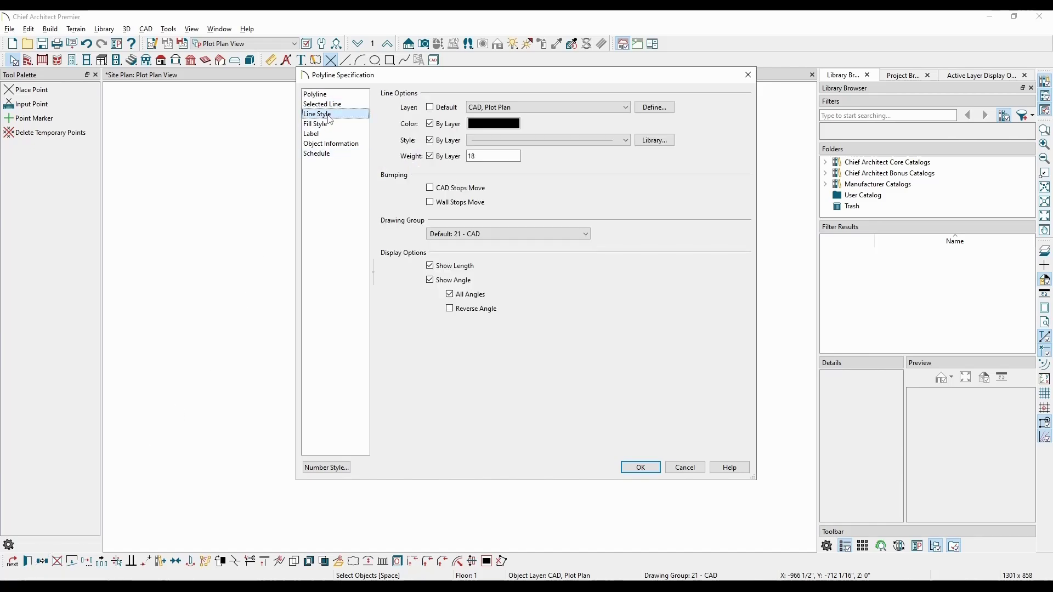
pyautogui.click(445, 266)
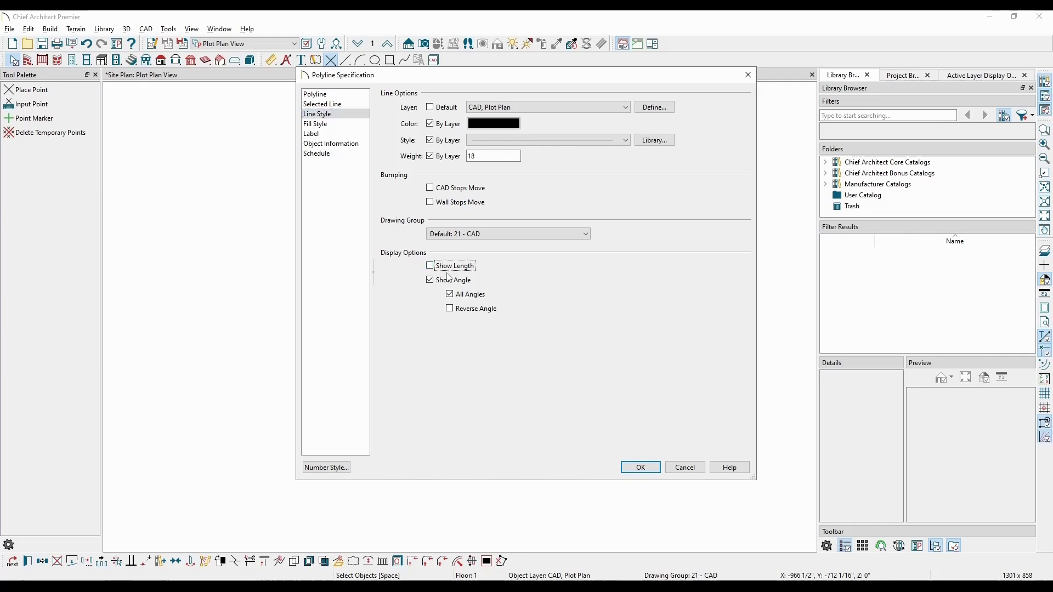
pyautogui.click(450, 281)
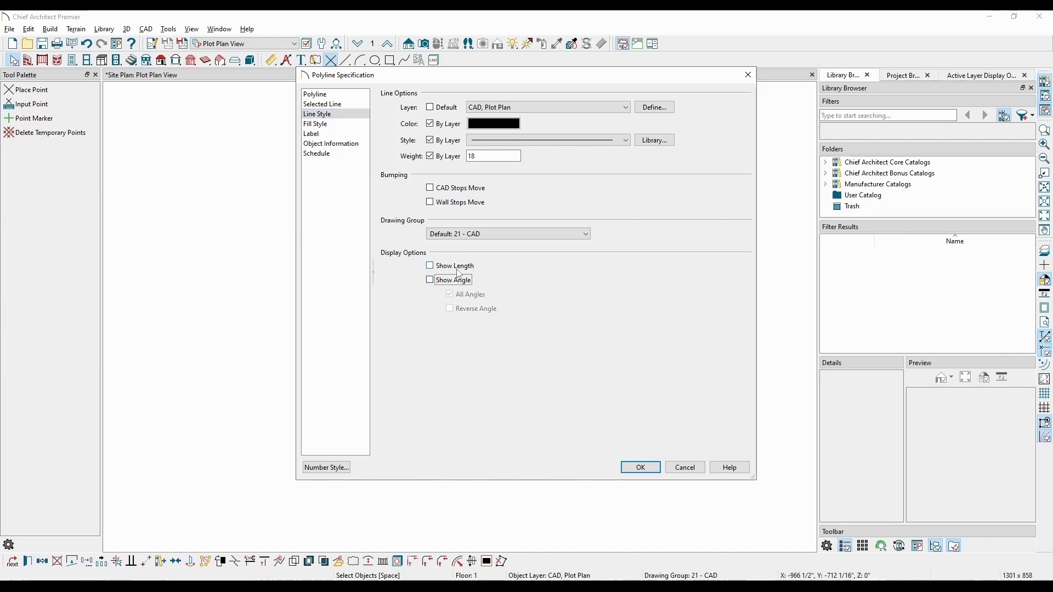
pyautogui.click(545, 142)
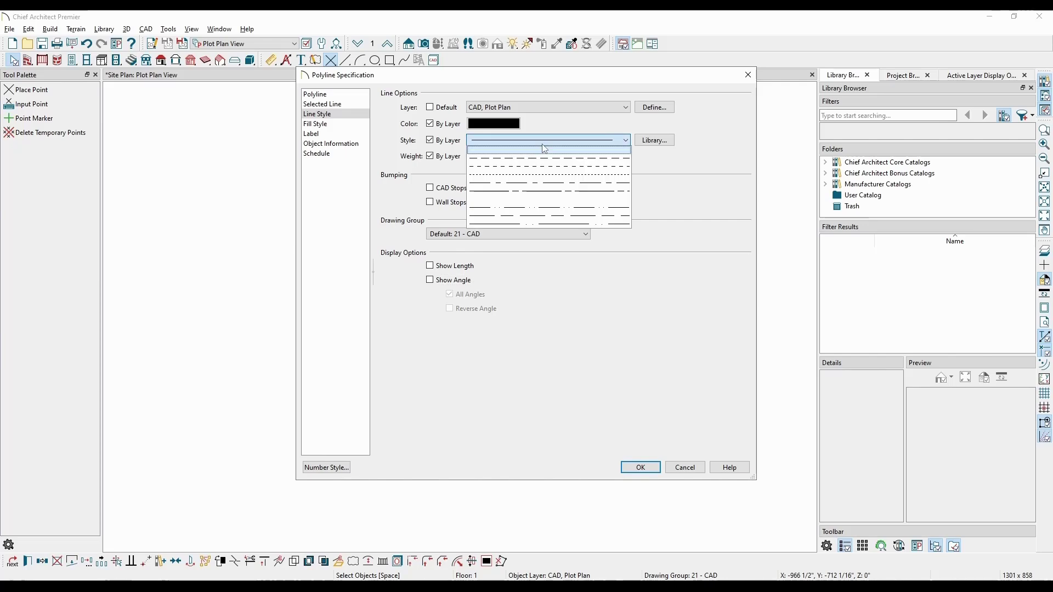
pyautogui.click(542, 158)
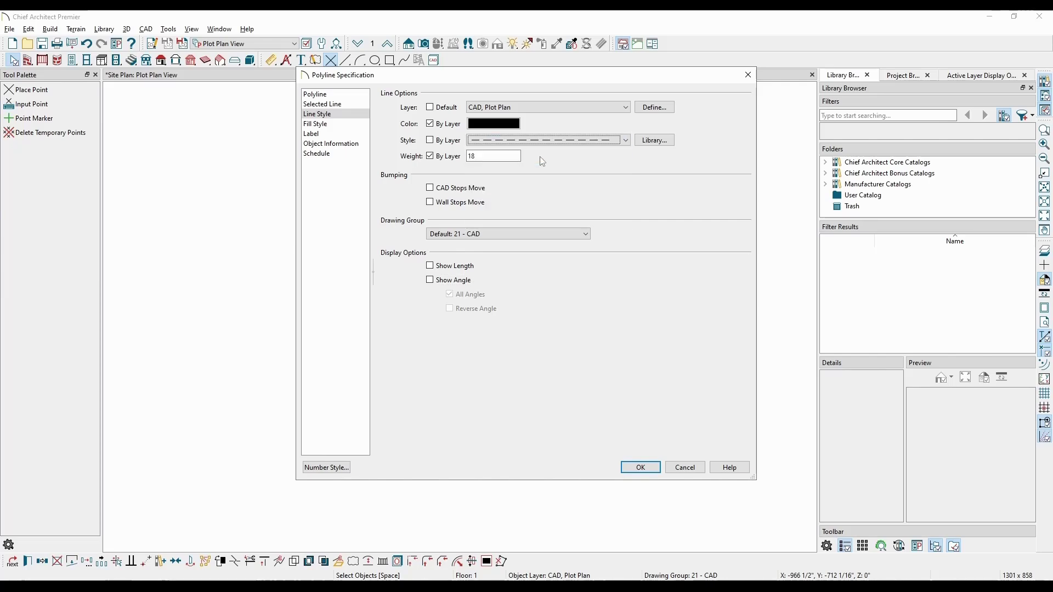
pyautogui.click(516, 126)
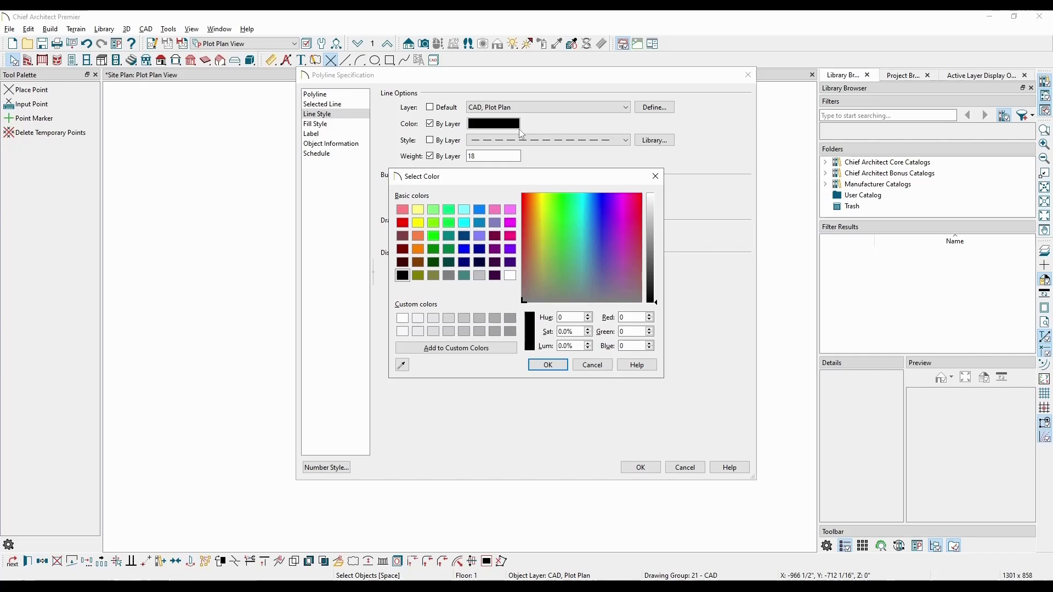
pyautogui.click(448, 275)
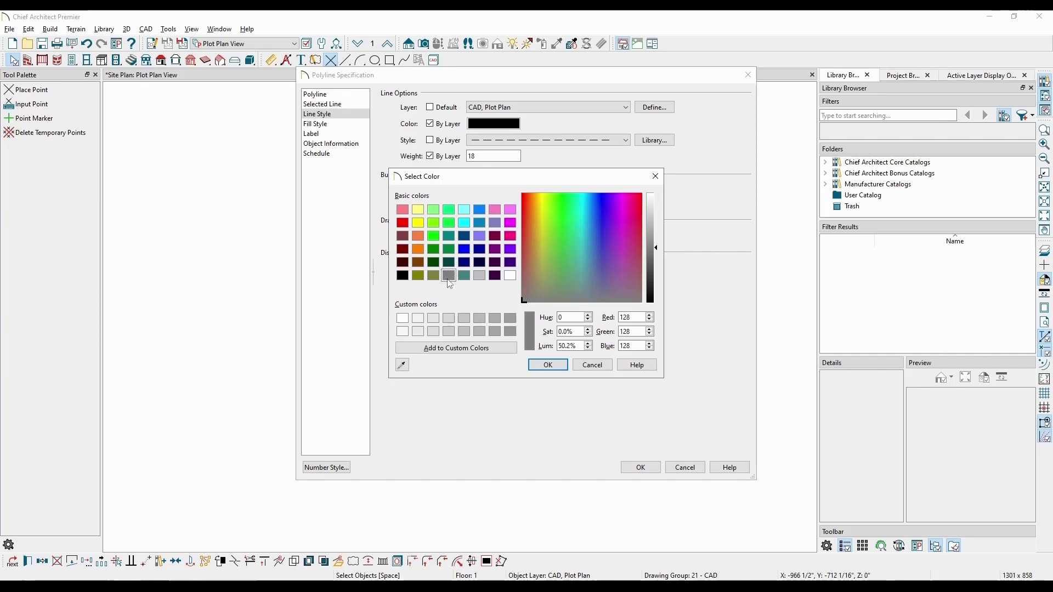
pyautogui.click(548, 365)
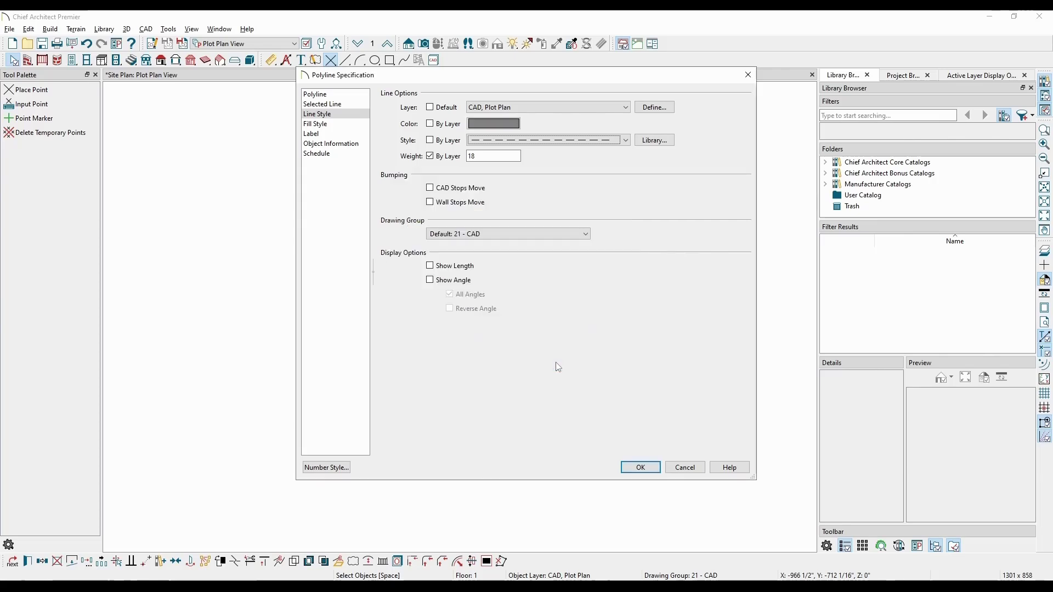
pyautogui.click(651, 469)
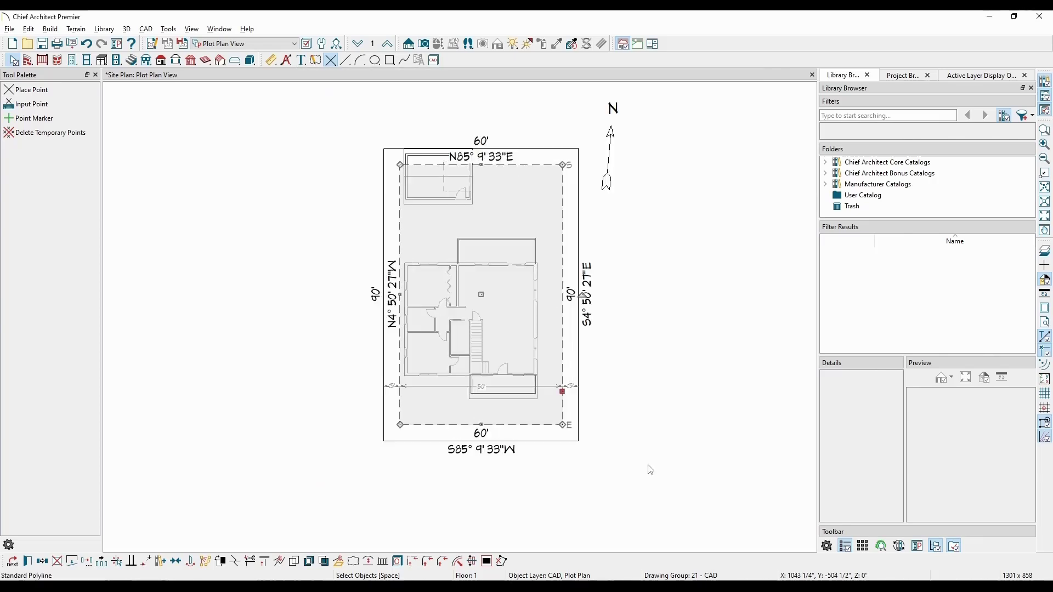
# - Add 5' end-to-end dimensions for the right, bottom and left setbacks
pyautogui.click(660, 393)
pyautogui.moveTo(661, 387); pyautogui.dragTo(663, 348, button='middle')
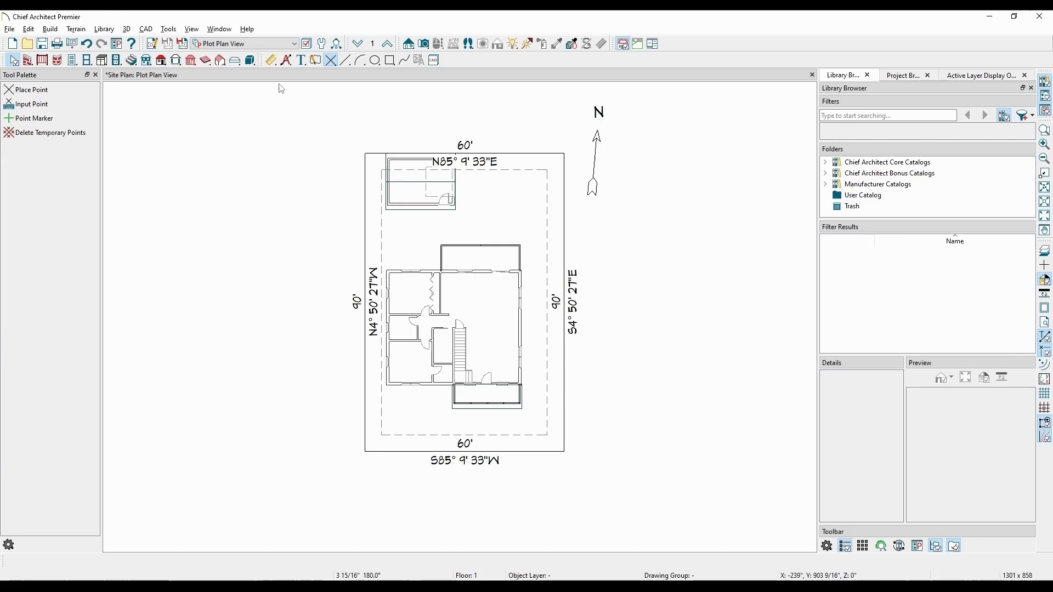
pyautogui.click(272, 61)
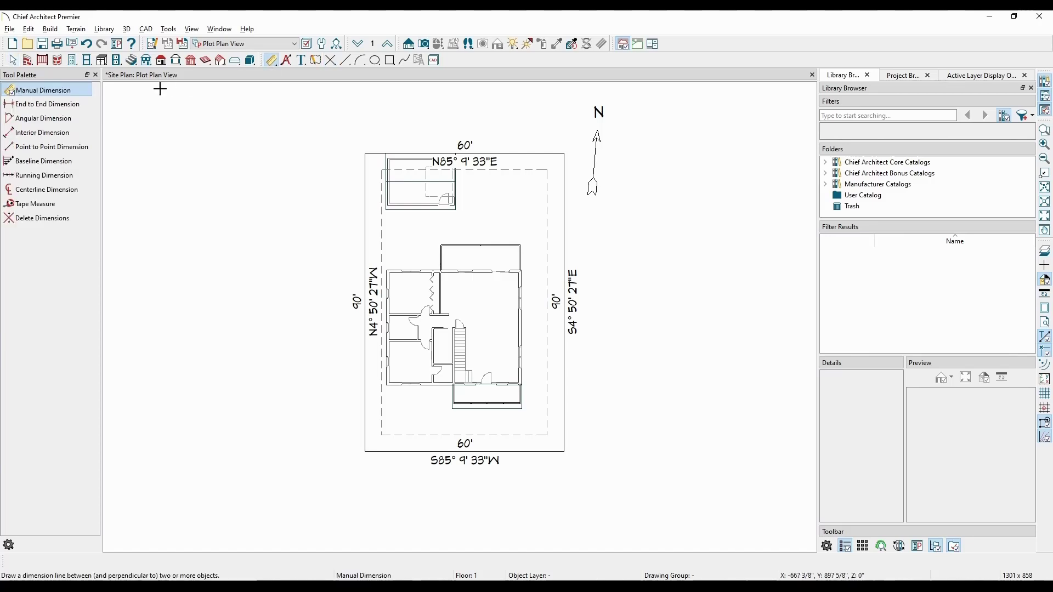
pyautogui.click(79, 105)
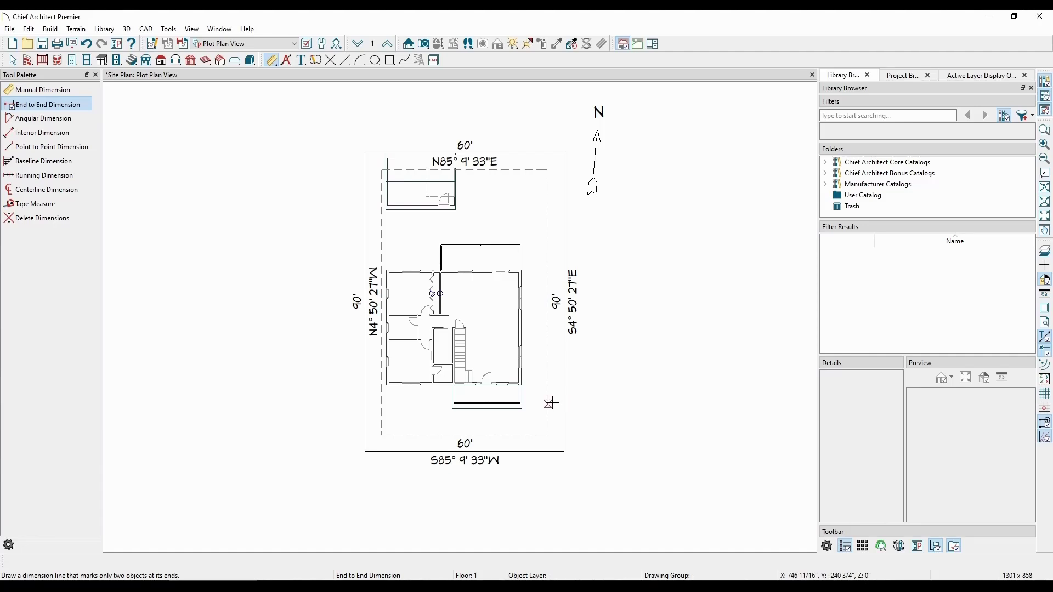
pyautogui.scroll(5, 559, 399)
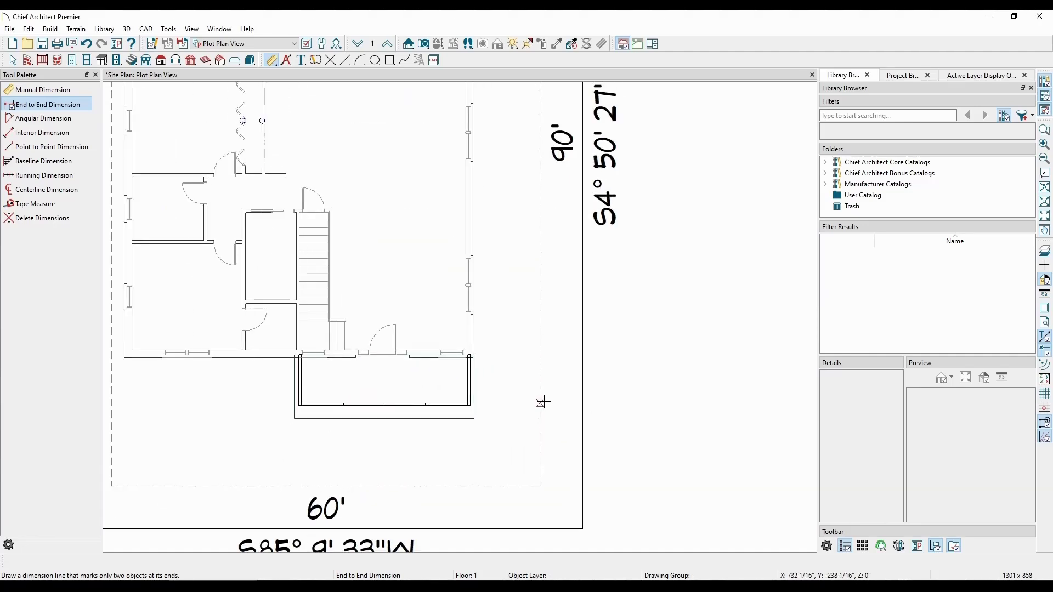
pyautogui.moveTo(543, 403); pyautogui.dragTo(583, 402)
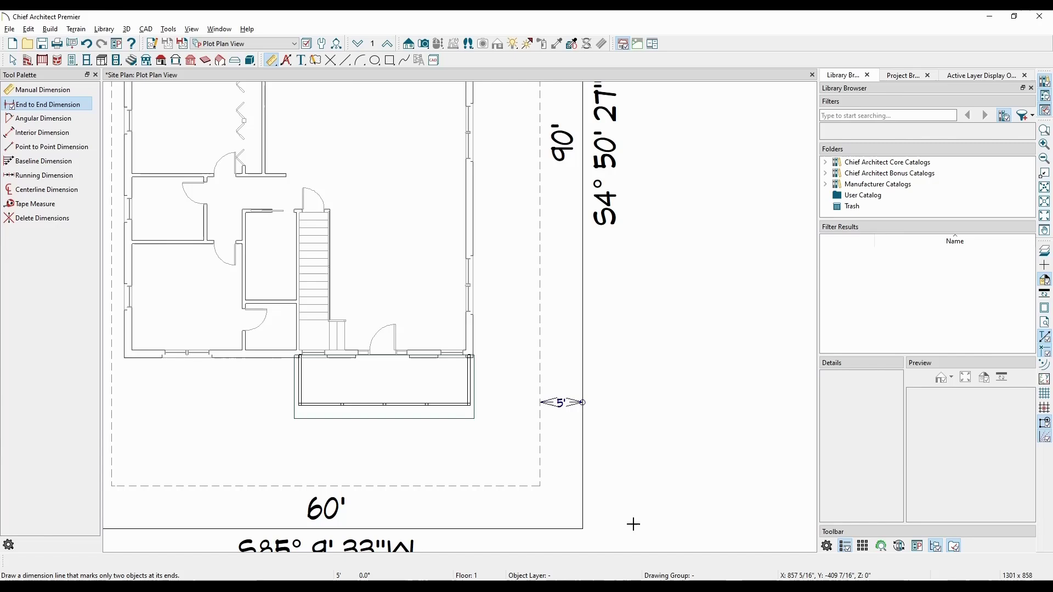
pyautogui.moveTo(634, 524); pyautogui.dragTo(711, 440, button='middle')
pyautogui.moveTo(538, 402); pyautogui.dragTo(539, 446)
pyautogui.moveTo(158, 308); pyautogui.dragTo(247, 401, button='middle')
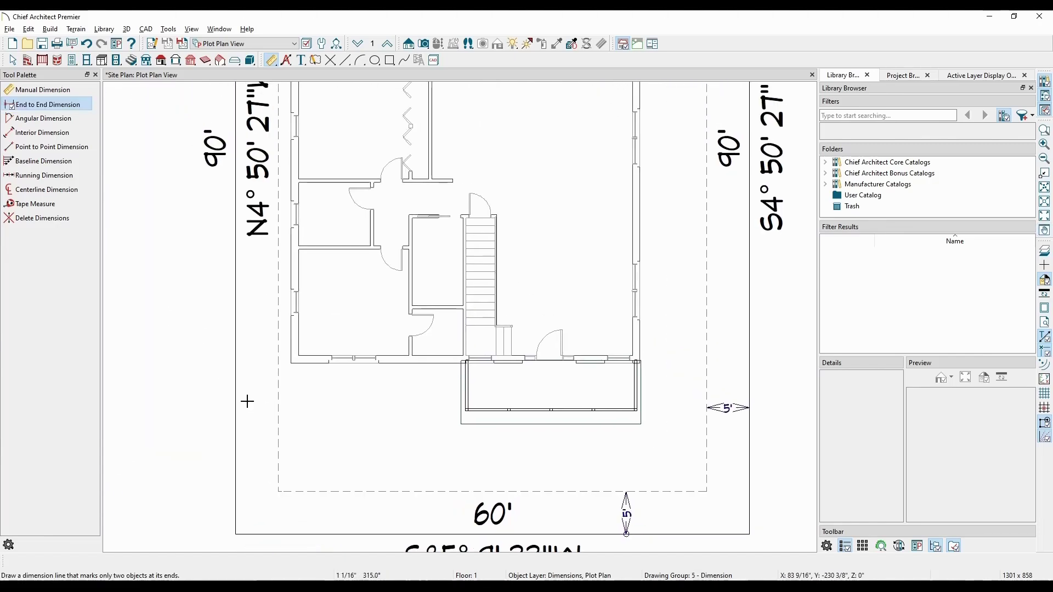
pyautogui.moveTo(279, 420); pyautogui.dragTo(236, 419)
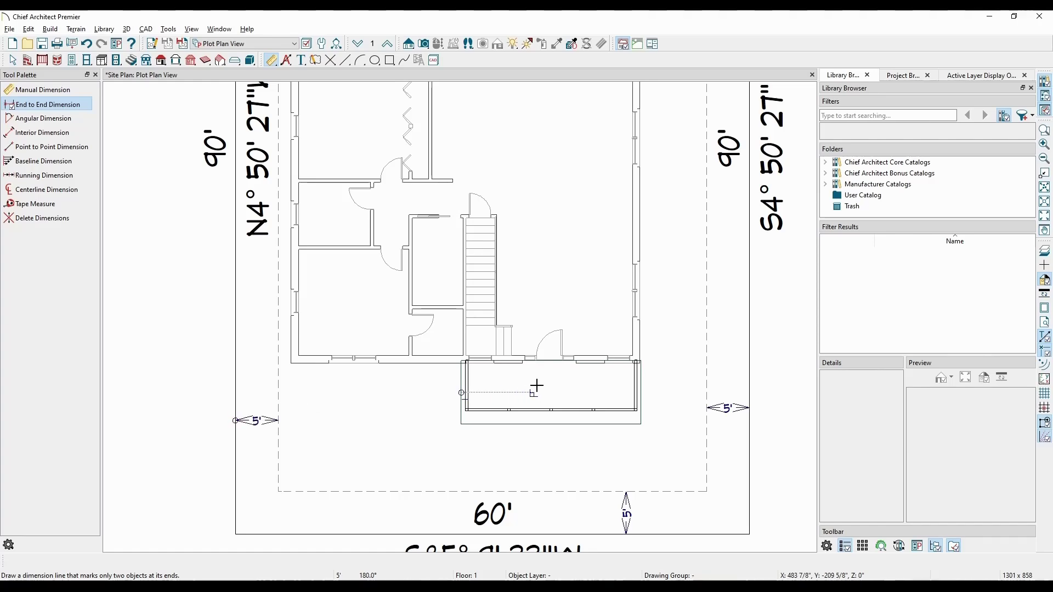
# - Dimension the gap between the top setback and the lot line
pyautogui.scroll(-1, 586, 328)
pyautogui.scroll(-1, 586, 327)
pyautogui.moveTo(627, 179); pyautogui.dragTo(617, 369, button='middle')
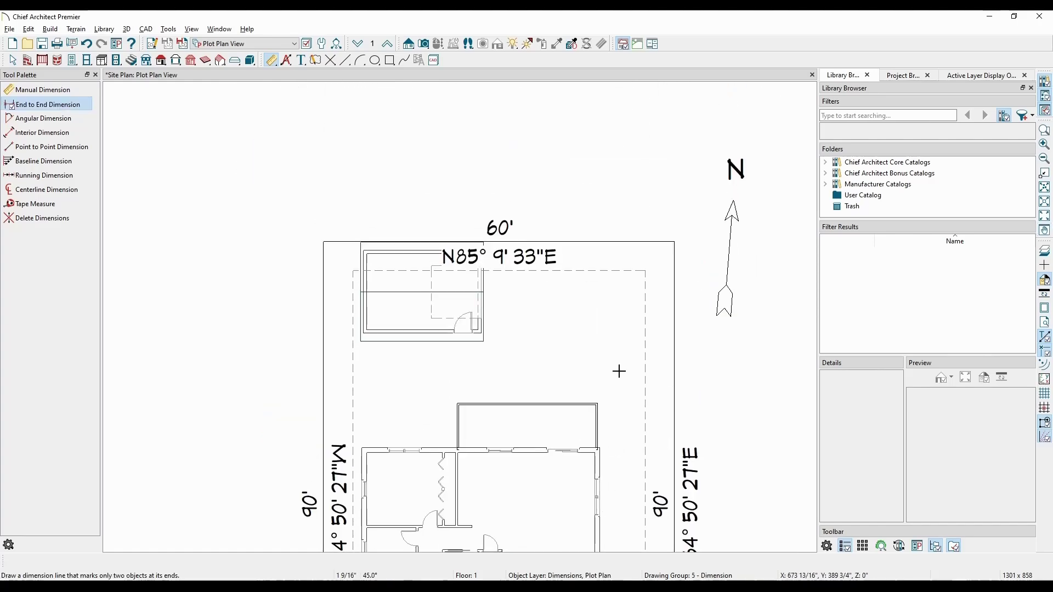
pyautogui.moveTo(585, 271); pyautogui.dragTo(585, 241)
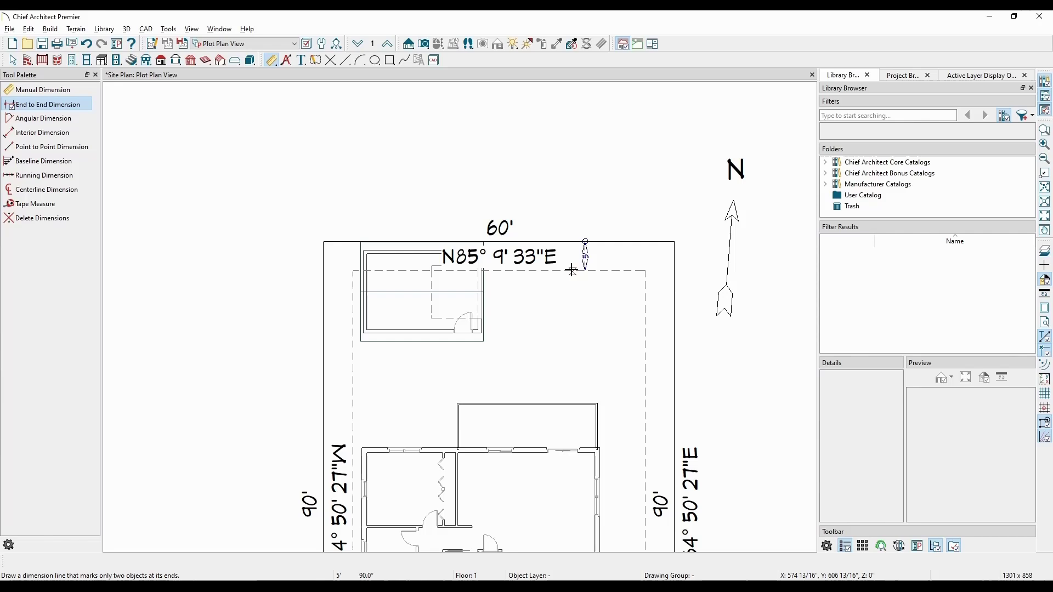
pyautogui.scroll(1, 572, 271)
pyautogui.scroll(-1, 572, 271)
pyautogui.press('space')
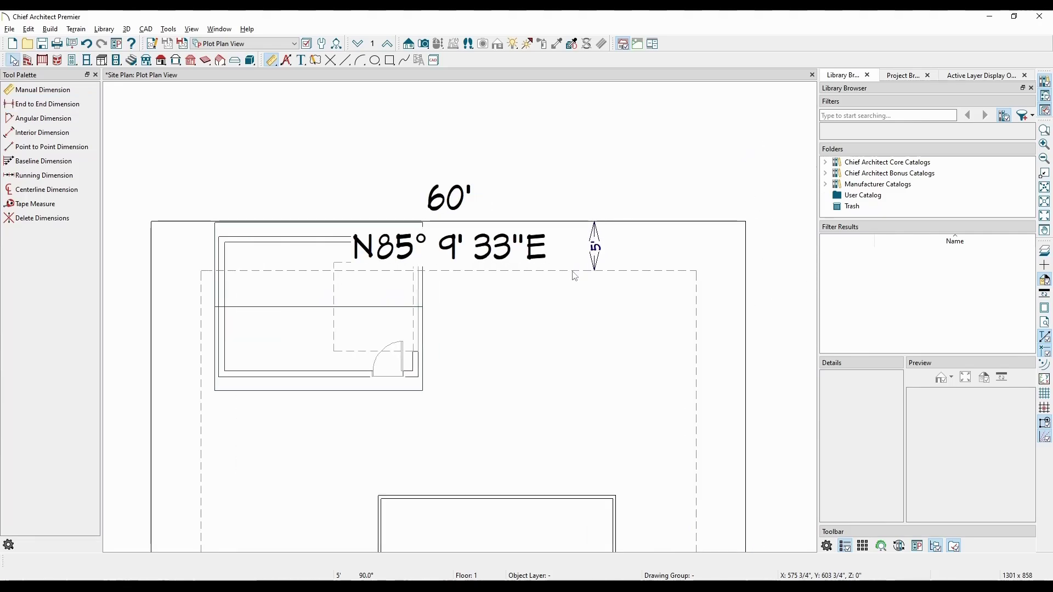
# - Change the top setback distance to 1'-6"
pyautogui.click(572, 271)
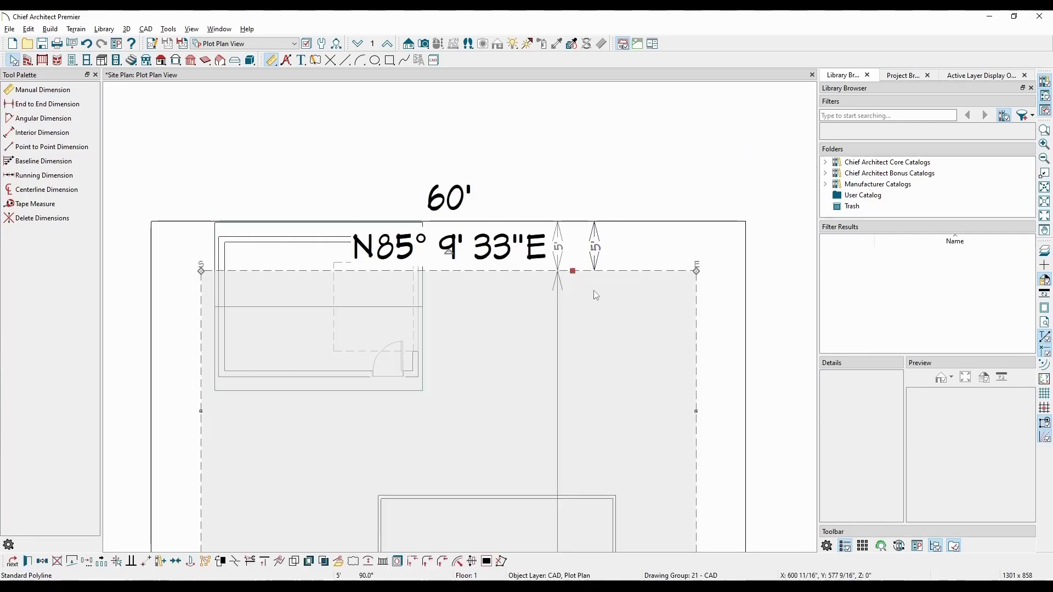
pyautogui.click(597, 255)
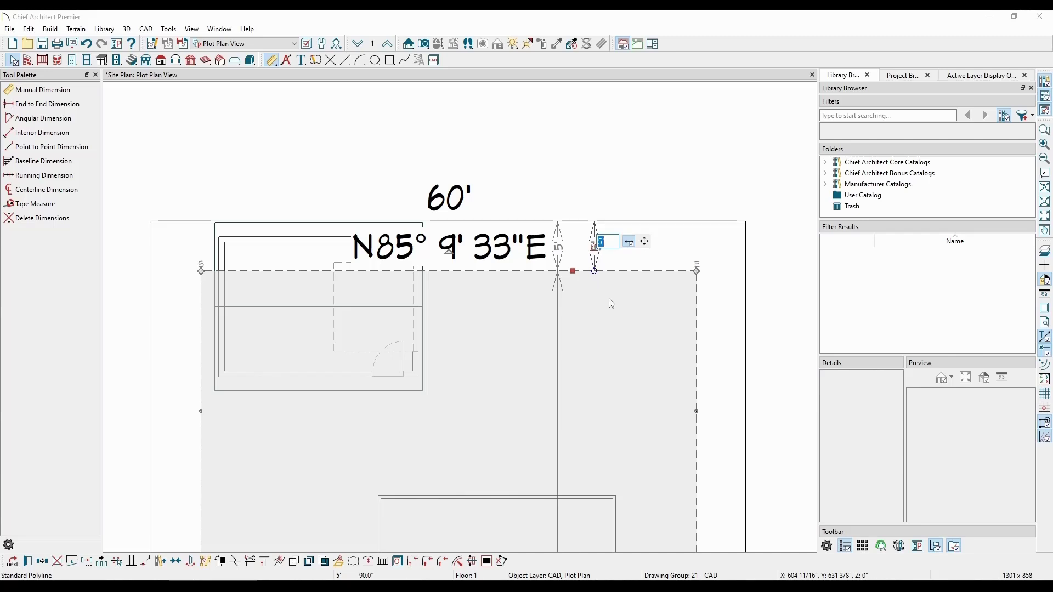
pyautogui.write("1' 6")
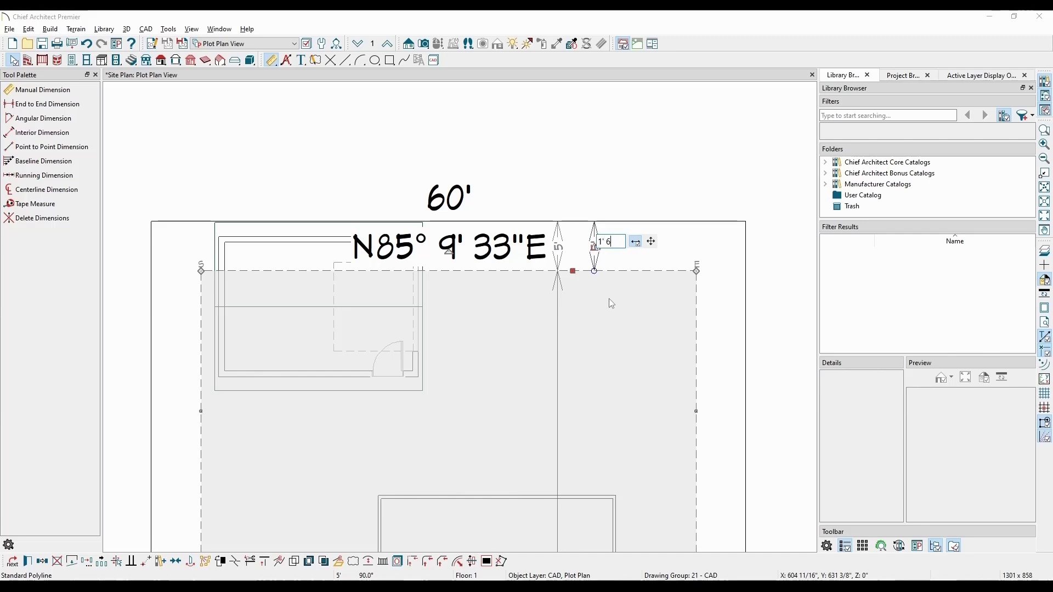
pyautogui.press('Return')
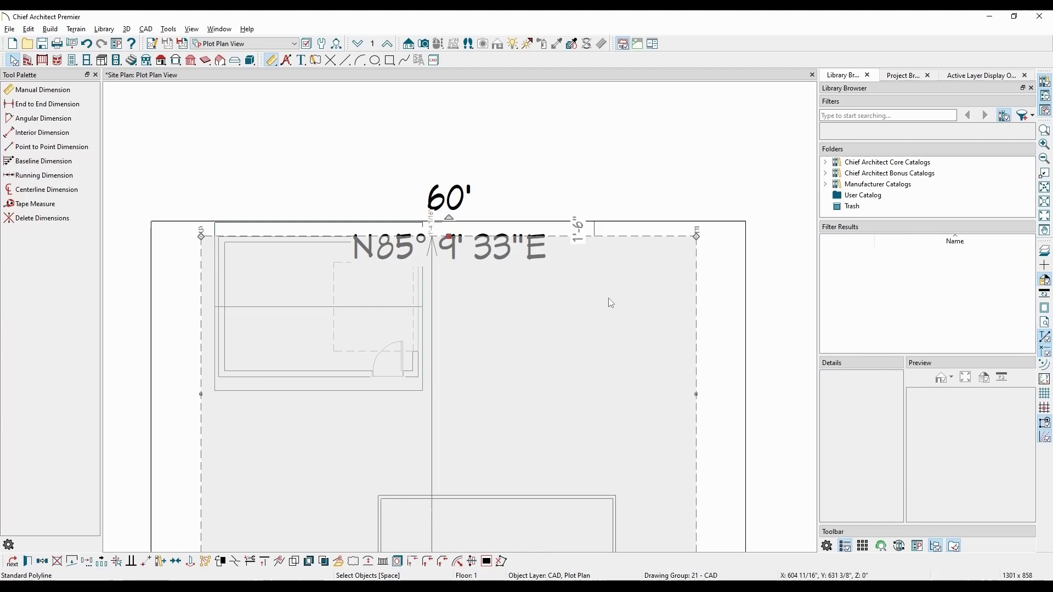
pyautogui.press('Escape')
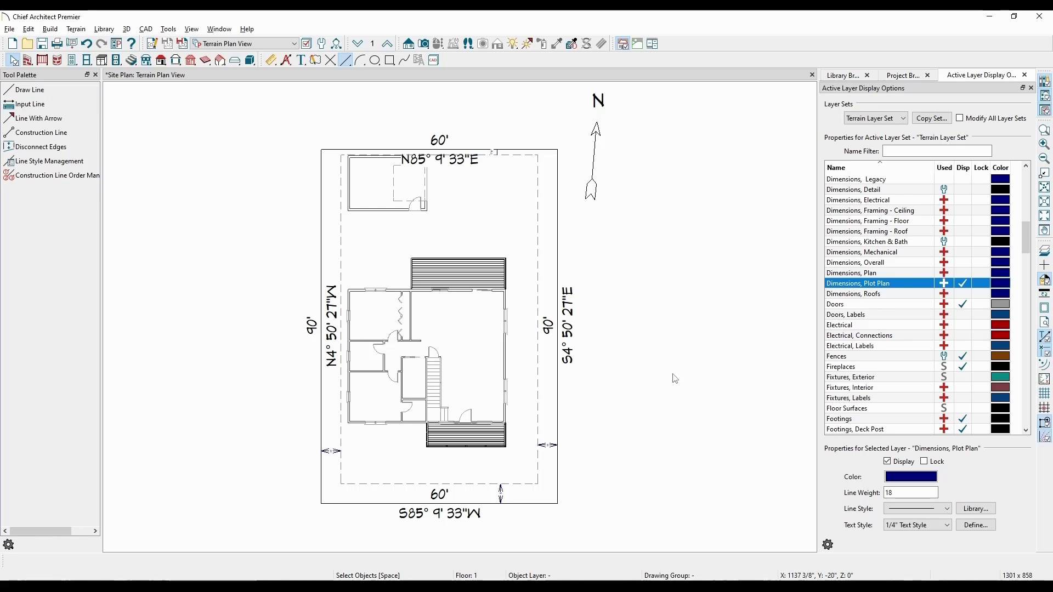
# - Convert the lot boundary polyline to a Terrain Perimeter with default terrain settings
pyautogui.rightClick(558, 385)
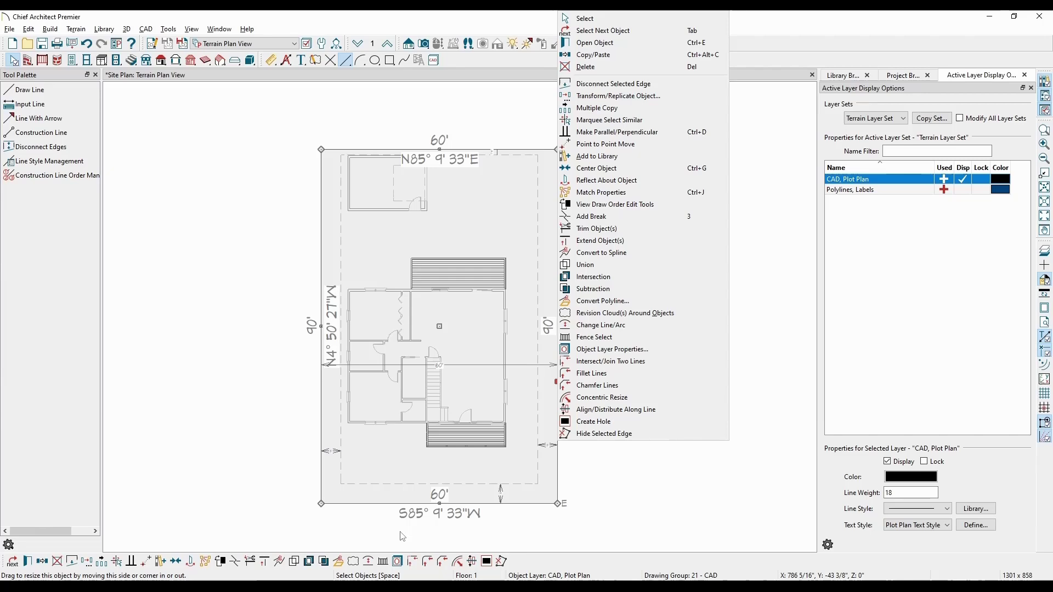
pyautogui.click(339, 565)
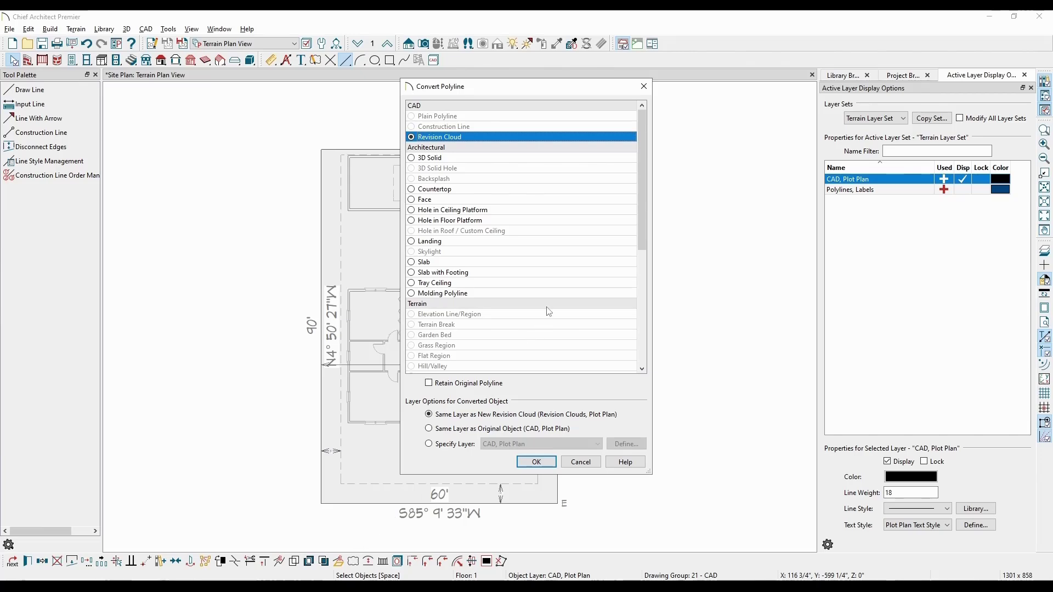
pyautogui.scroll(-3, 553, 299)
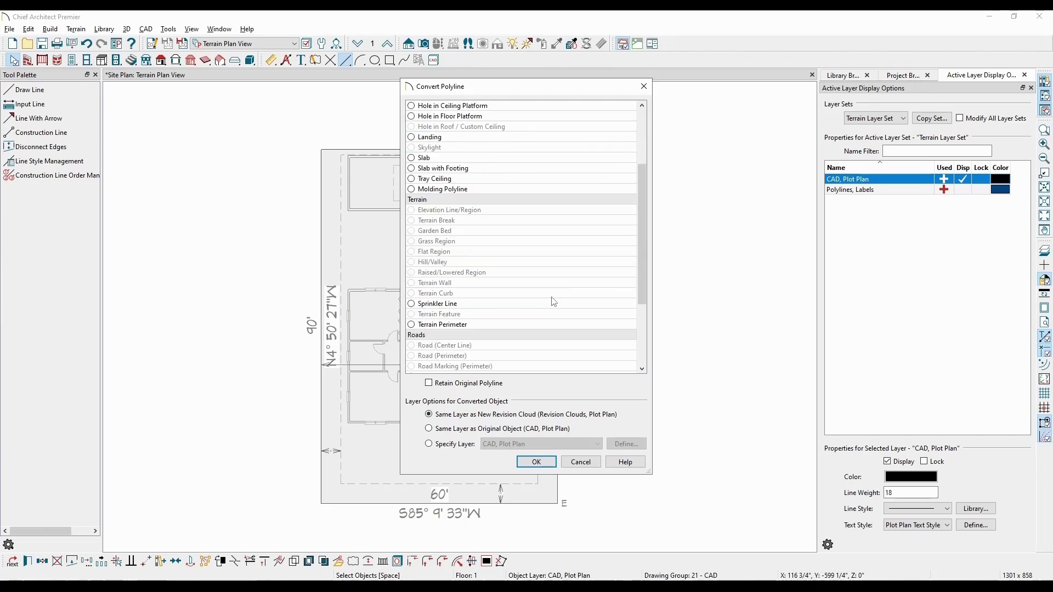
pyautogui.click(473, 327)
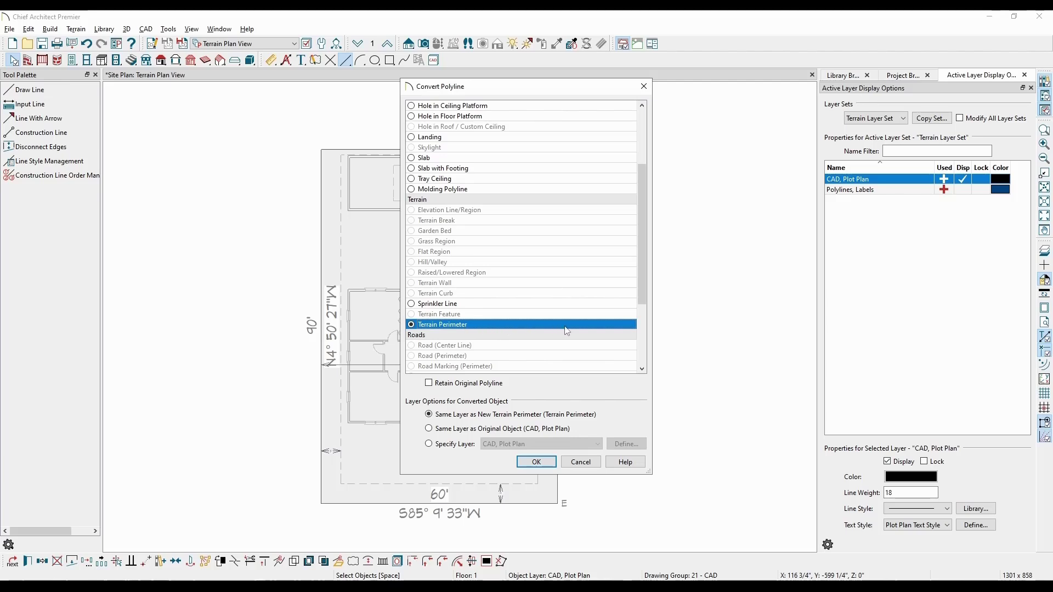
pyautogui.click(552, 462)
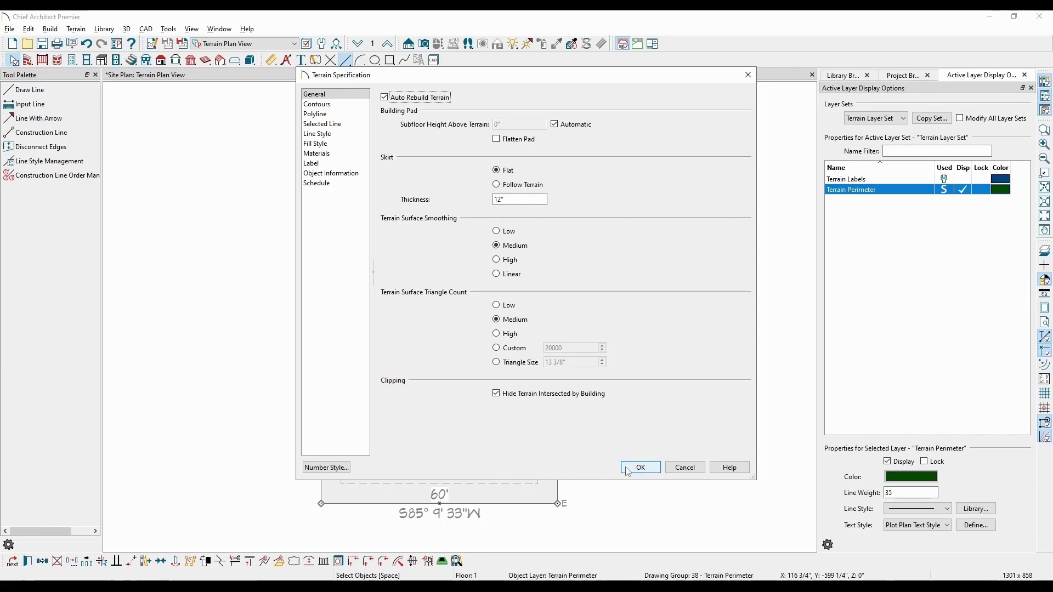
pyautogui.click(641, 471)
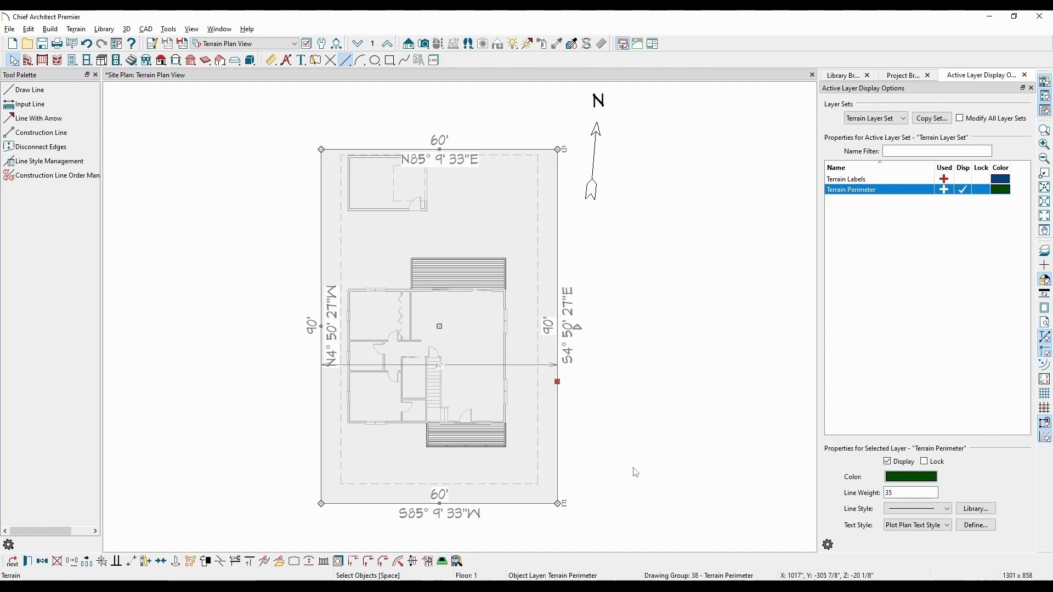
pyautogui.press('Escape')
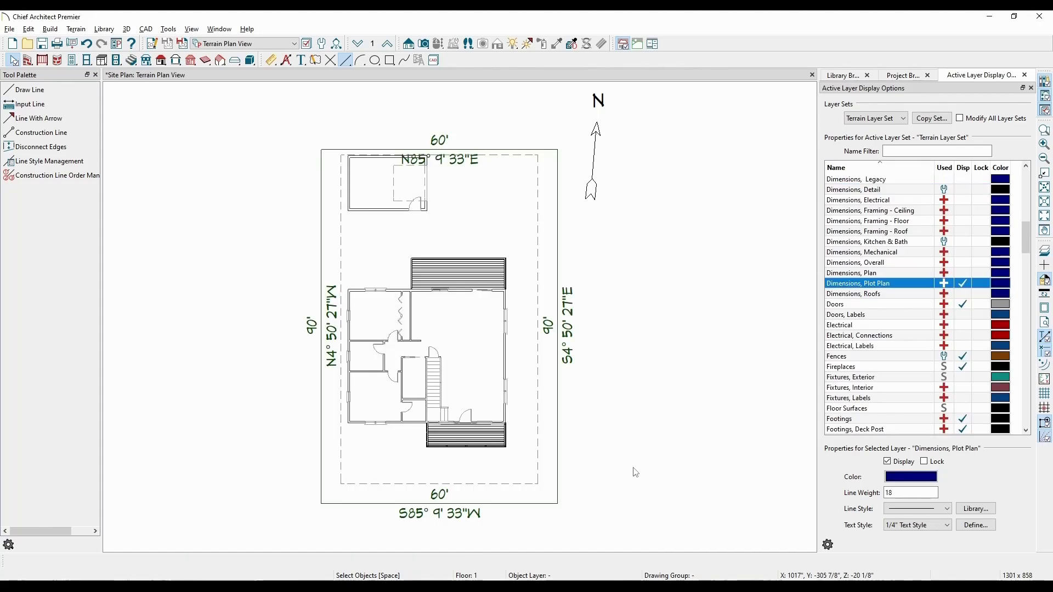
# - Paste a copy of the lot outline in place and stretch its right, bottom, top and left edges outward
pyautogui.click(642, 310)
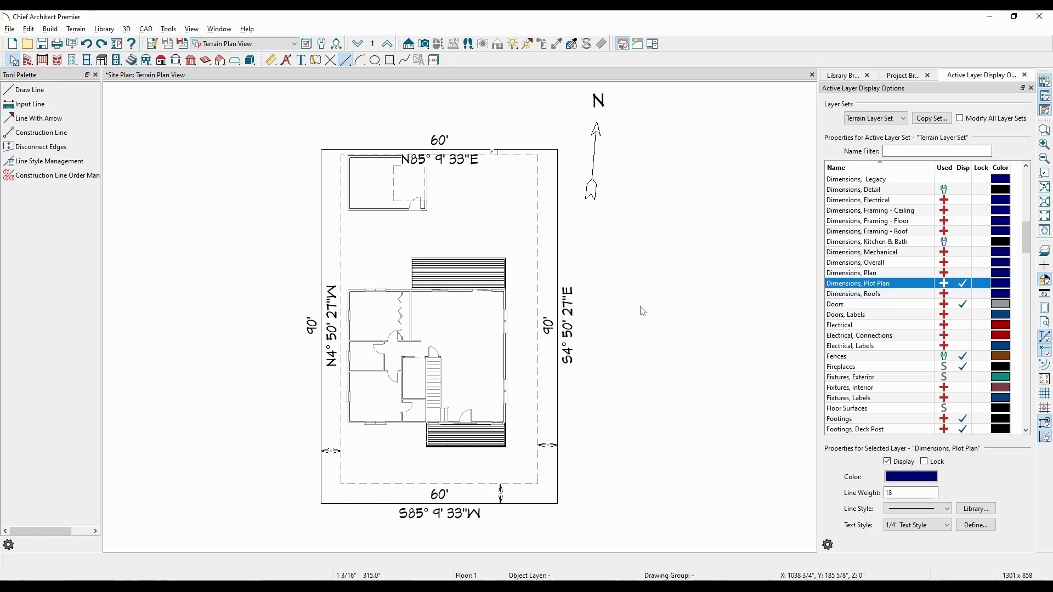
pyautogui.click(557, 394)
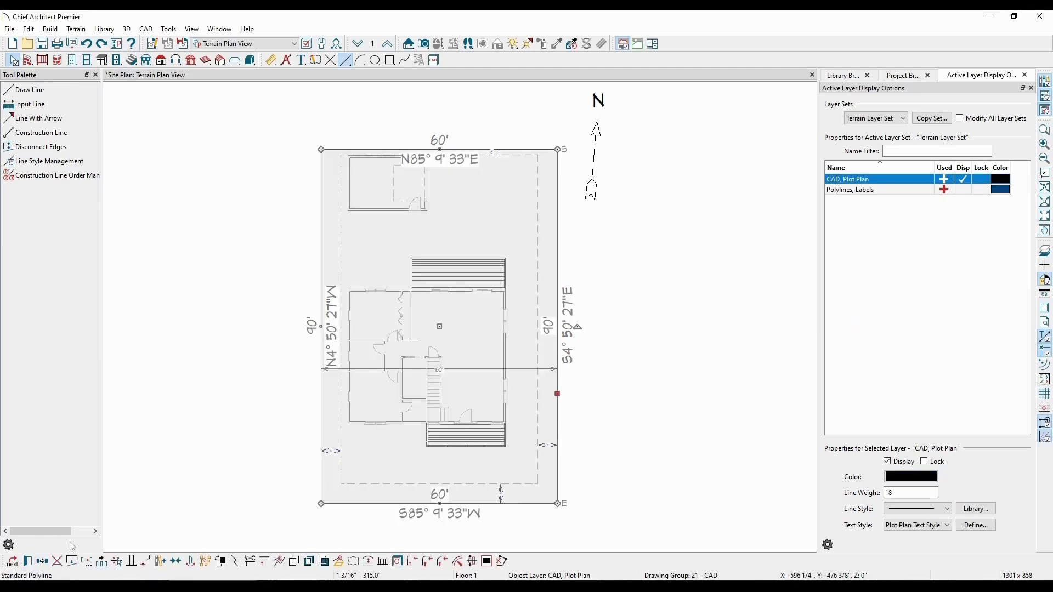
pyautogui.click(43, 561)
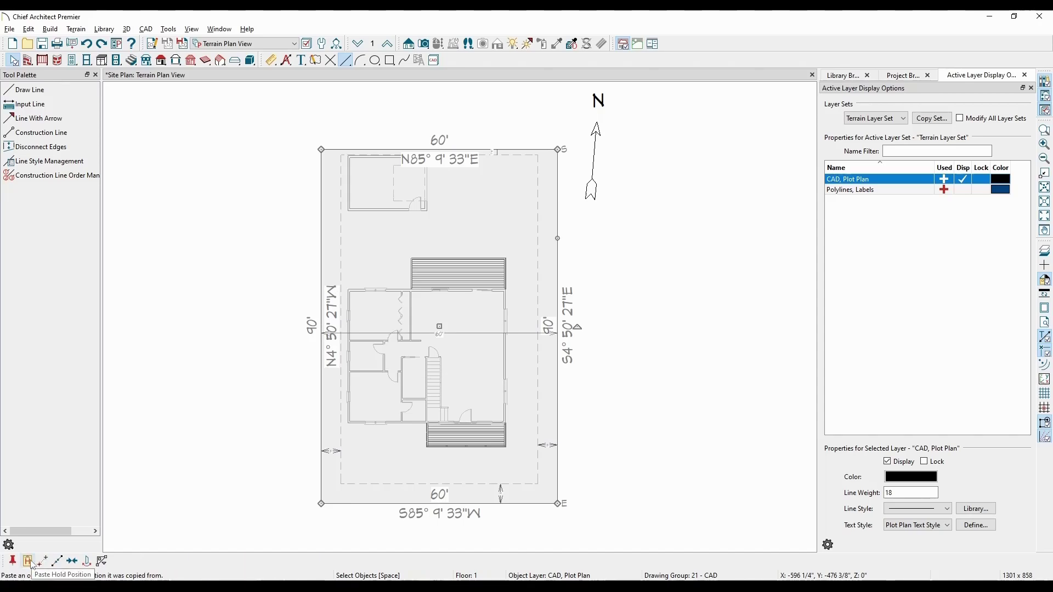
pyautogui.click(28, 562)
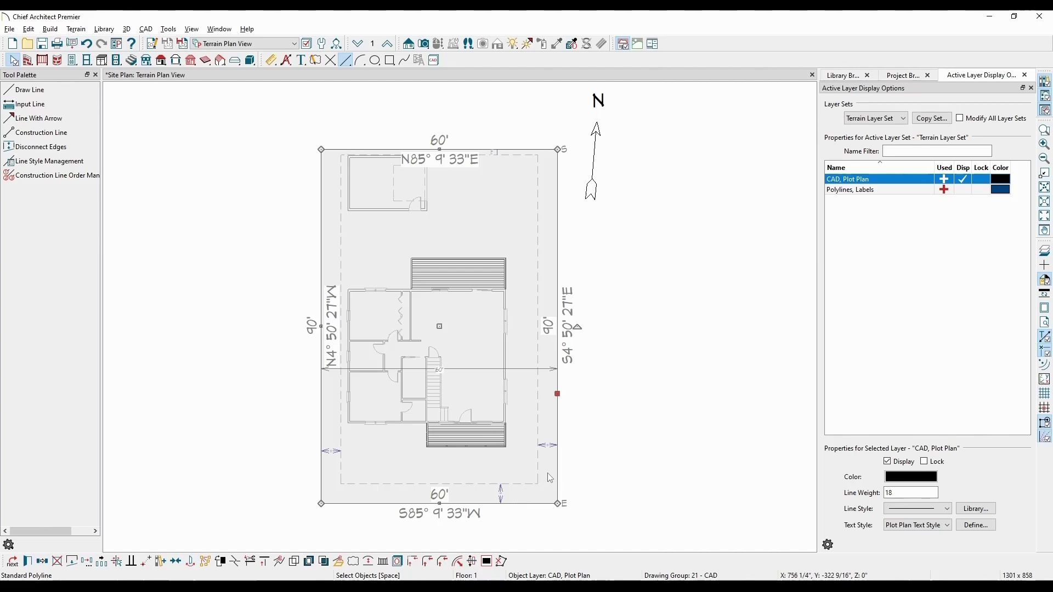
pyautogui.moveTo(557, 394); pyautogui.dragTo(654, 393)
pyautogui.moveTo(486, 503); pyautogui.dragTo(487, 526)
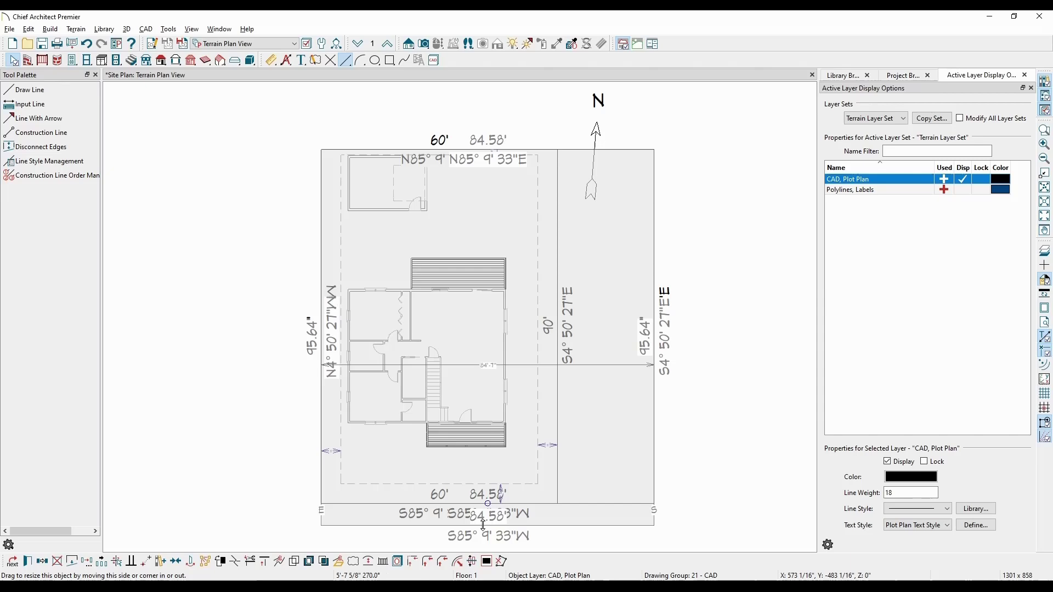
pyautogui.moveTo(492, 150); pyautogui.dragTo(491, 121)
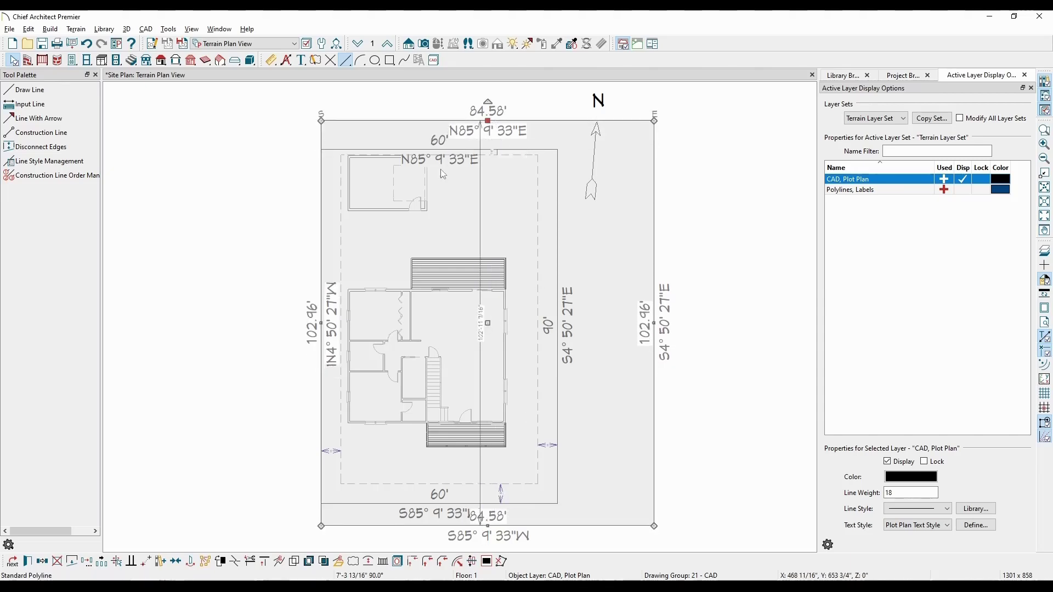
pyautogui.moveTo(322, 323); pyautogui.dragTo(295, 323)
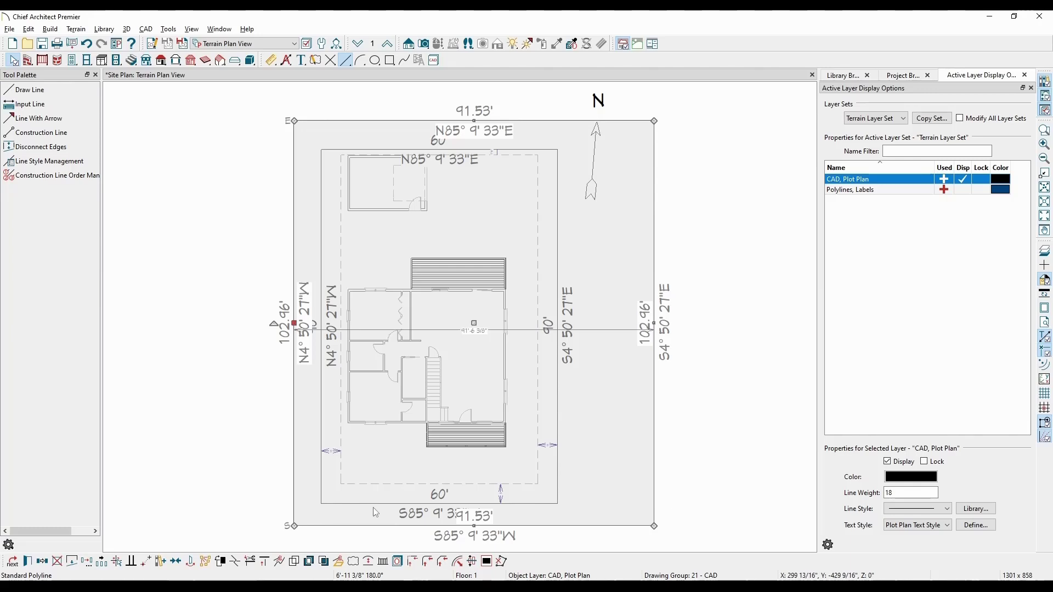
# - Turn off length and angle labels on the enlarged outline
pyautogui.click(27, 561)
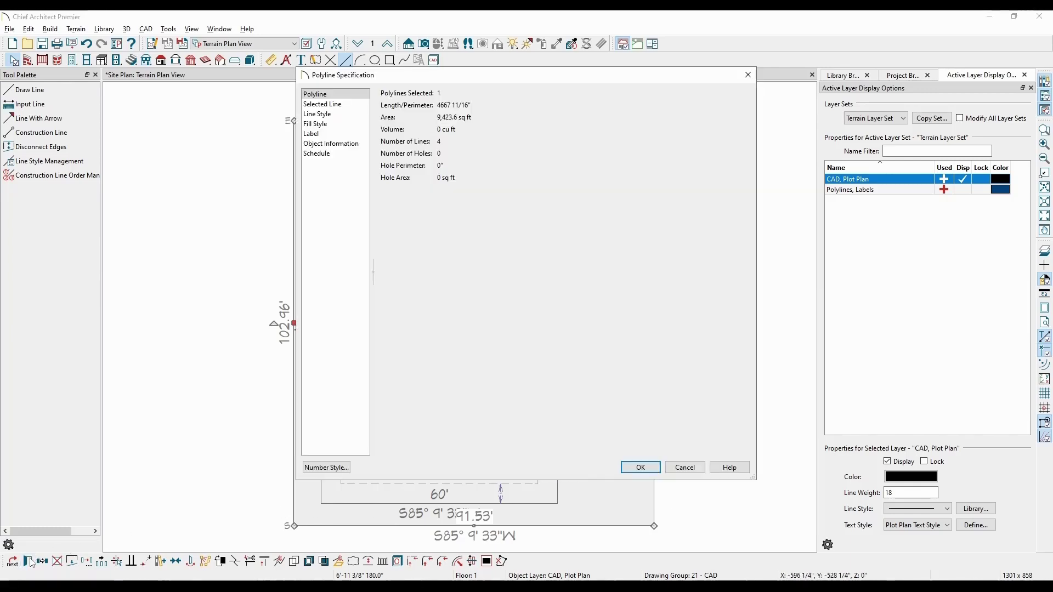
pyautogui.click(328, 114)
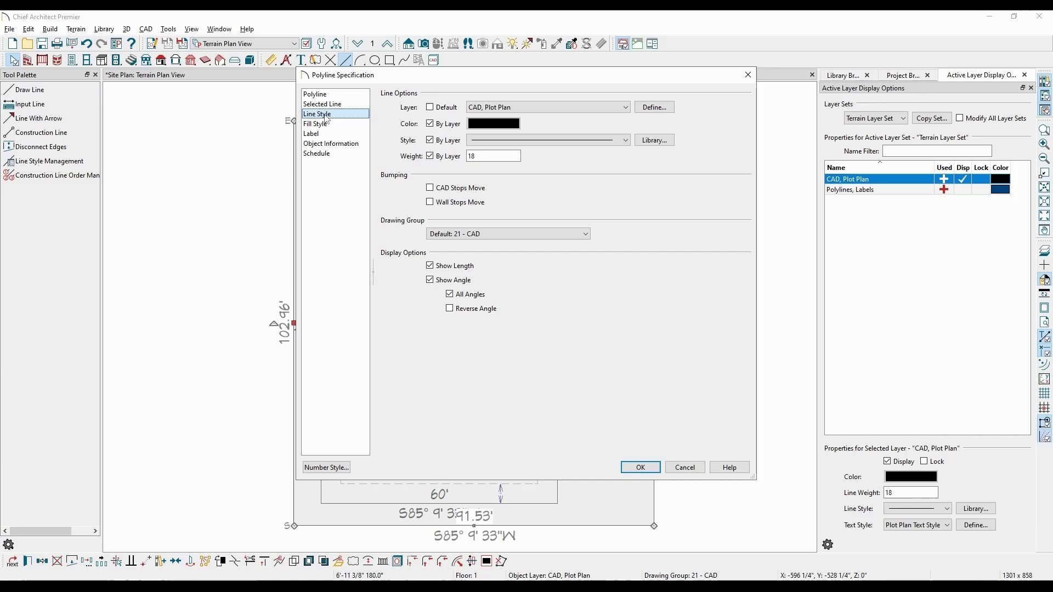
pyautogui.click(443, 267)
pyautogui.click(451, 281)
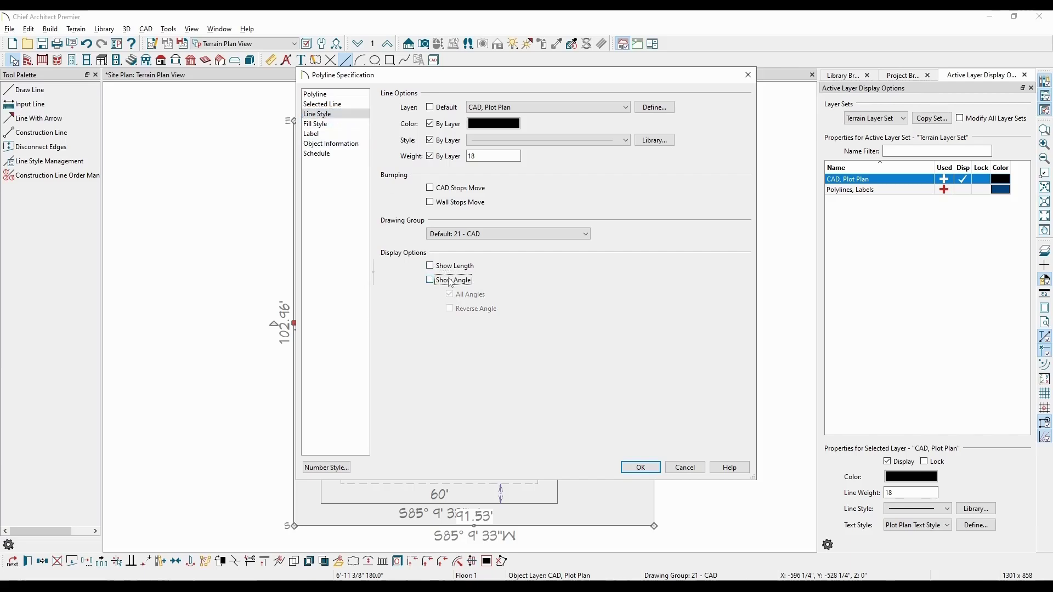
pyautogui.click(640, 468)
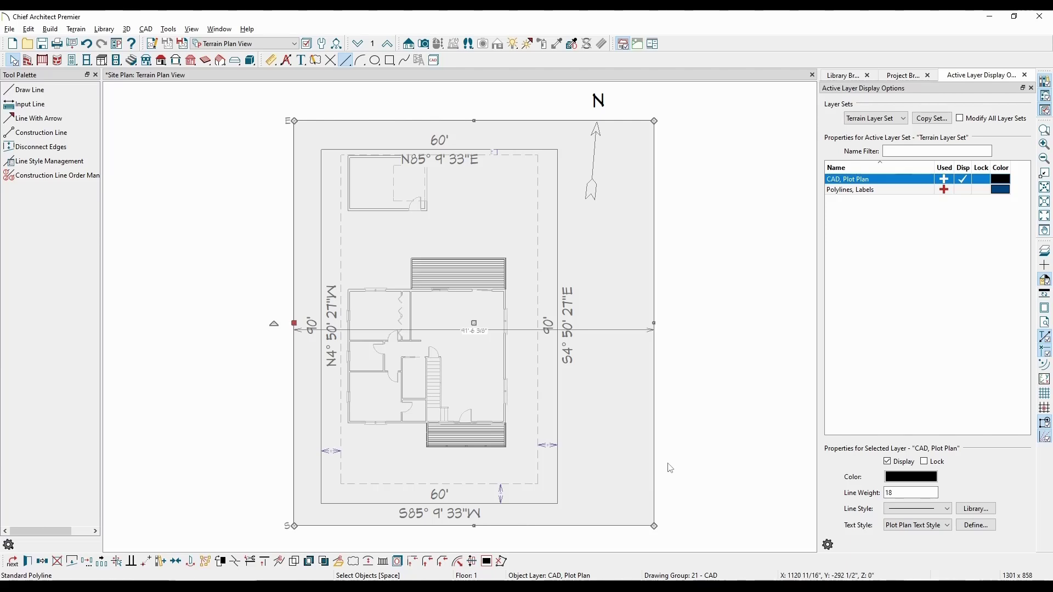
pyautogui.click(677, 468)
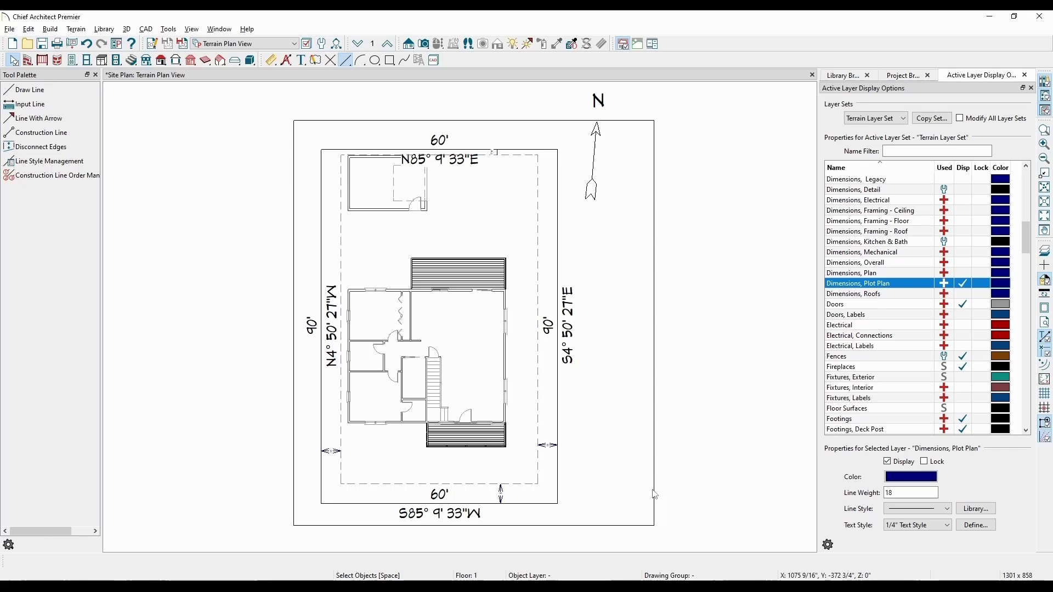
# - Convert the enlarged outline to a Terrain Perimeter, accepting the default settings
pyautogui.rightClick(654, 495)
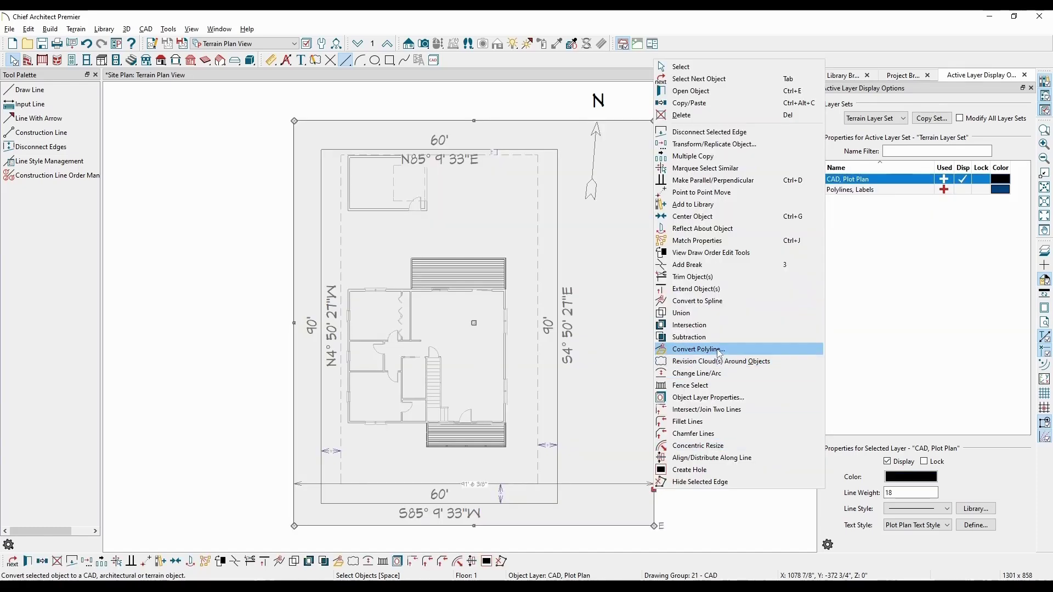
pyautogui.click(339, 562)
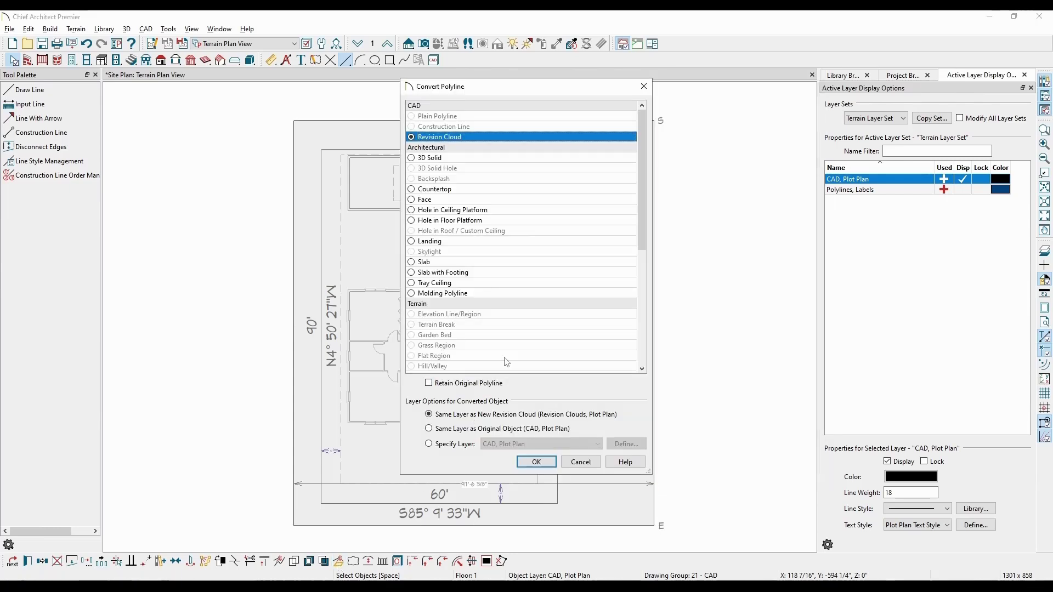
pyautogui.scroll(-3, 532, 311)
pyautogui.click(446, 325)
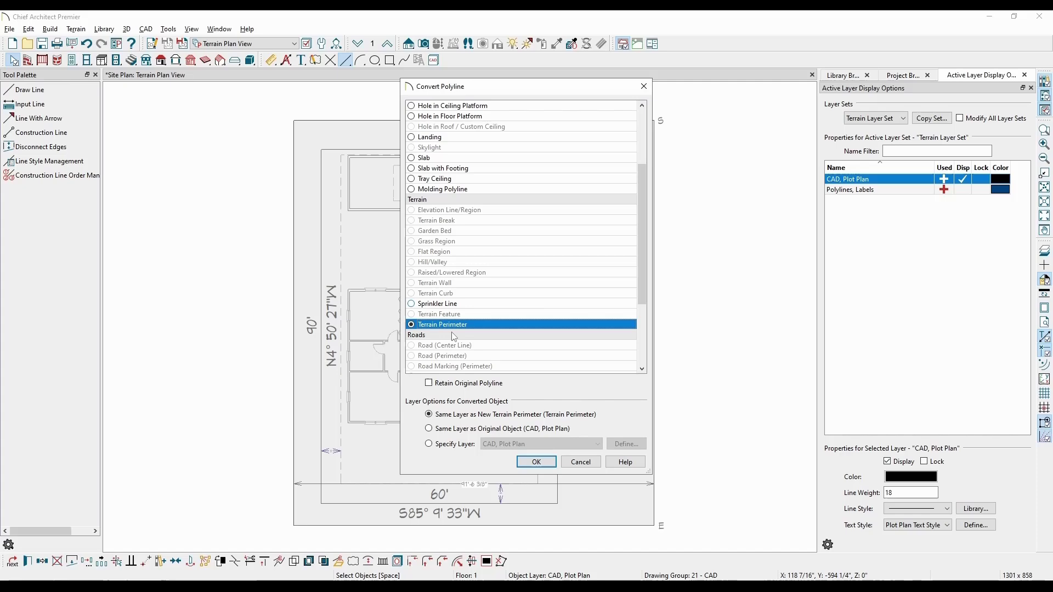
pyautogui.click(536, 462)
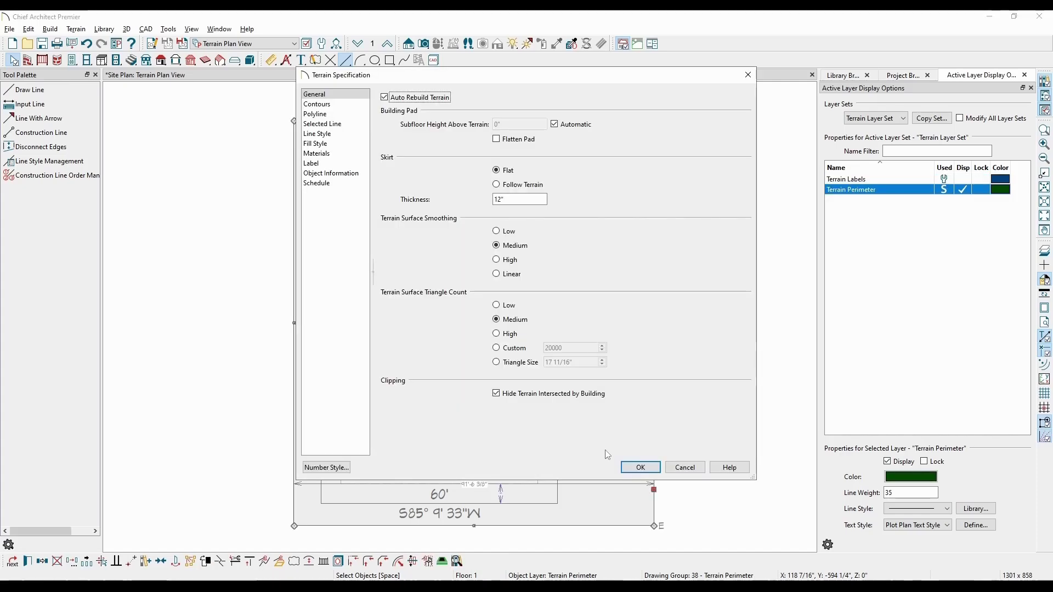
pyautogui.click(641, 467)
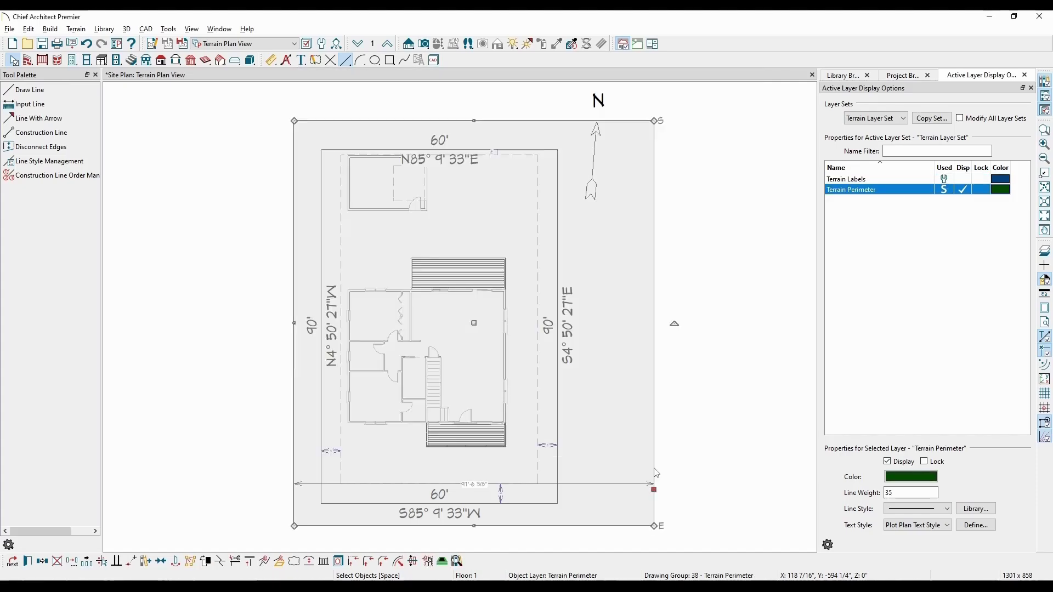
pyautogui.click(687, 428)
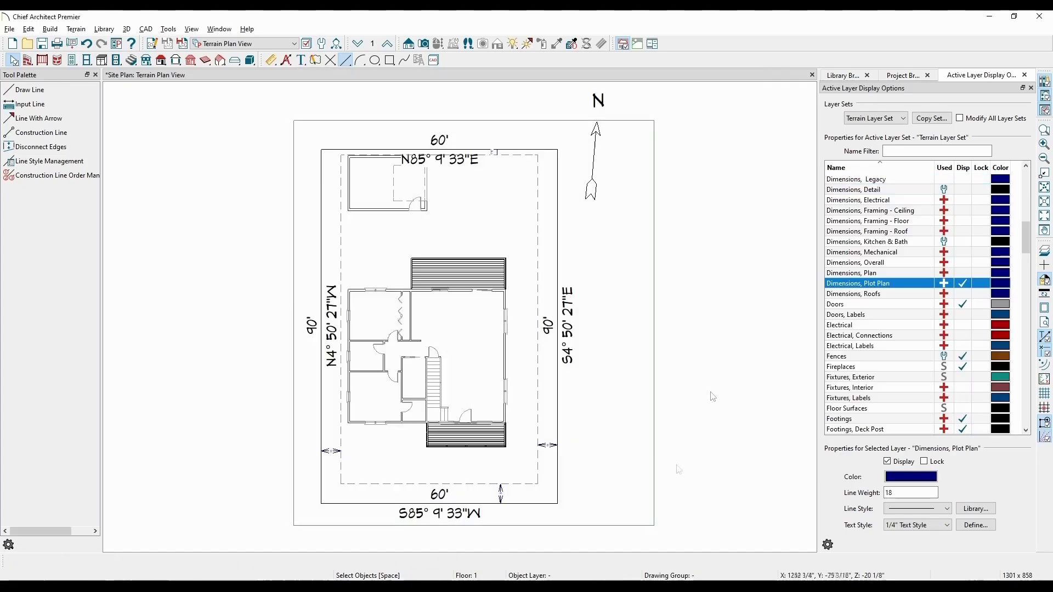
# - Copy the 60' × 90' lot outline and paste it in place on floor 0
pyautogui.click(559, 405)
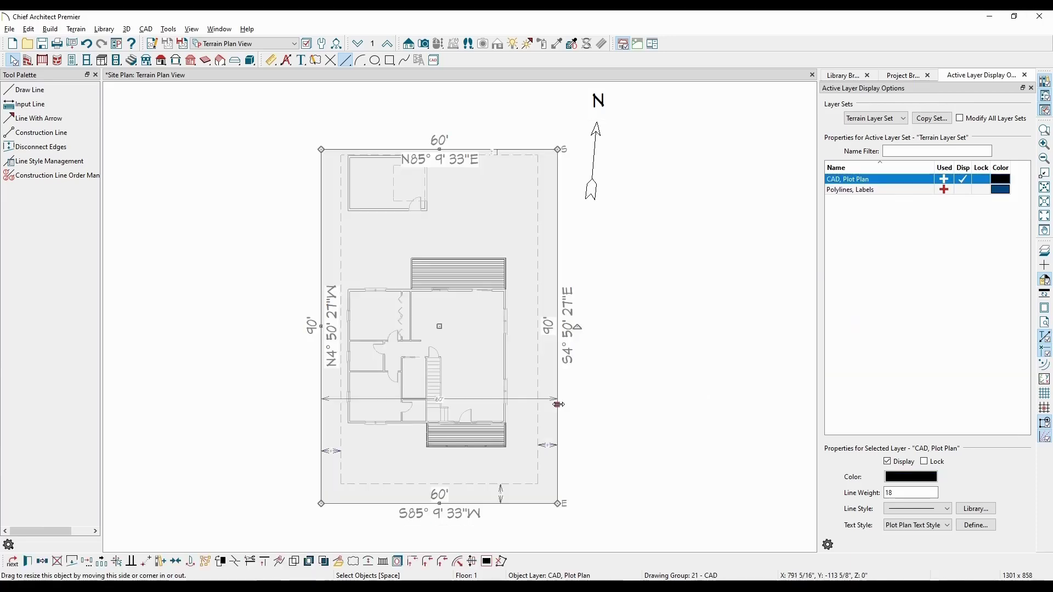
pyautogui.click(43, 561)
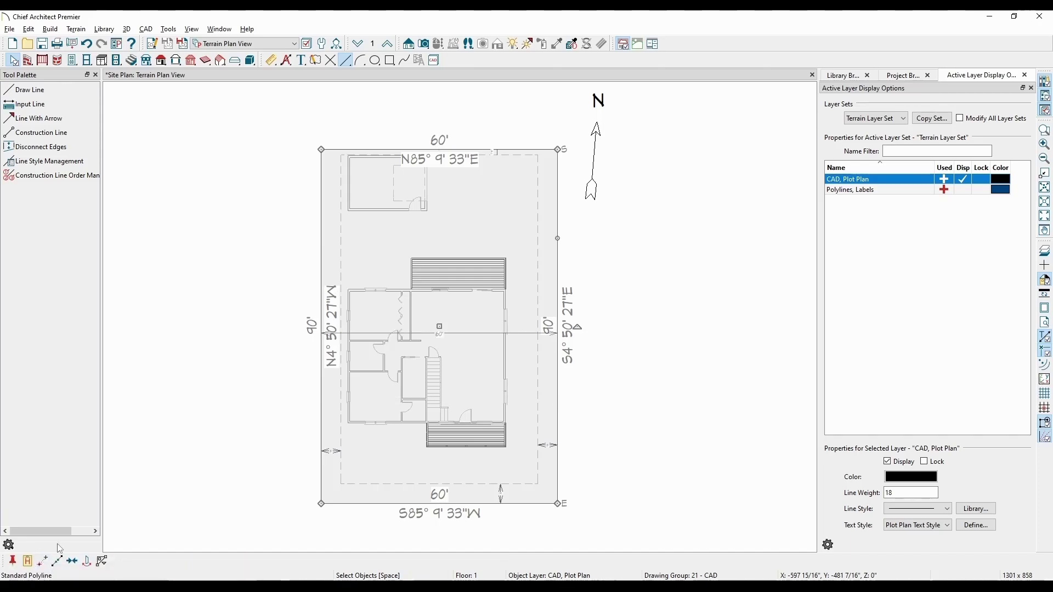
pyautogui.click(366, 49)
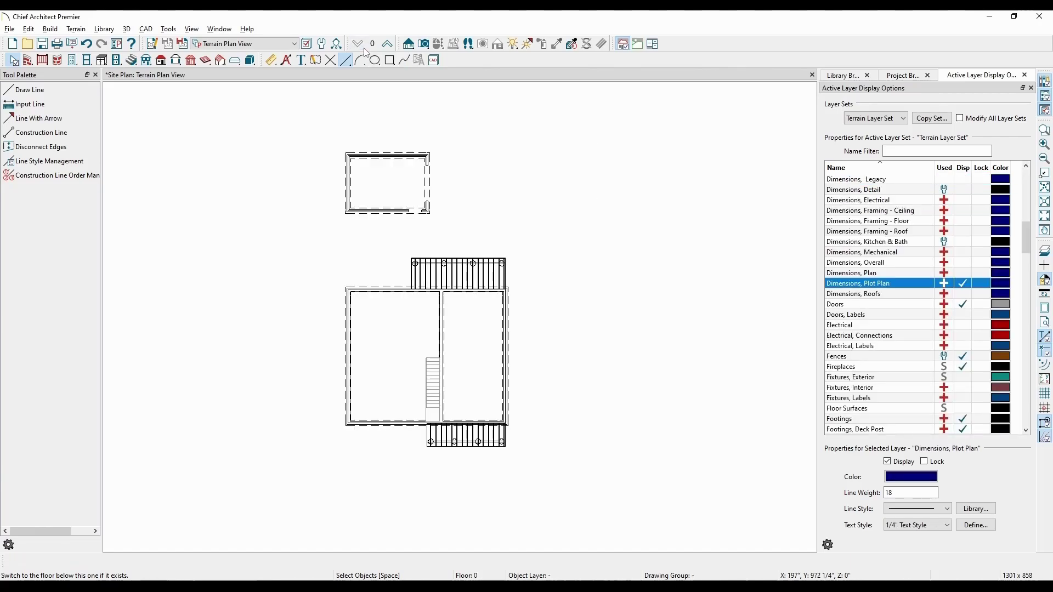
pyautogui.click(29, 30)
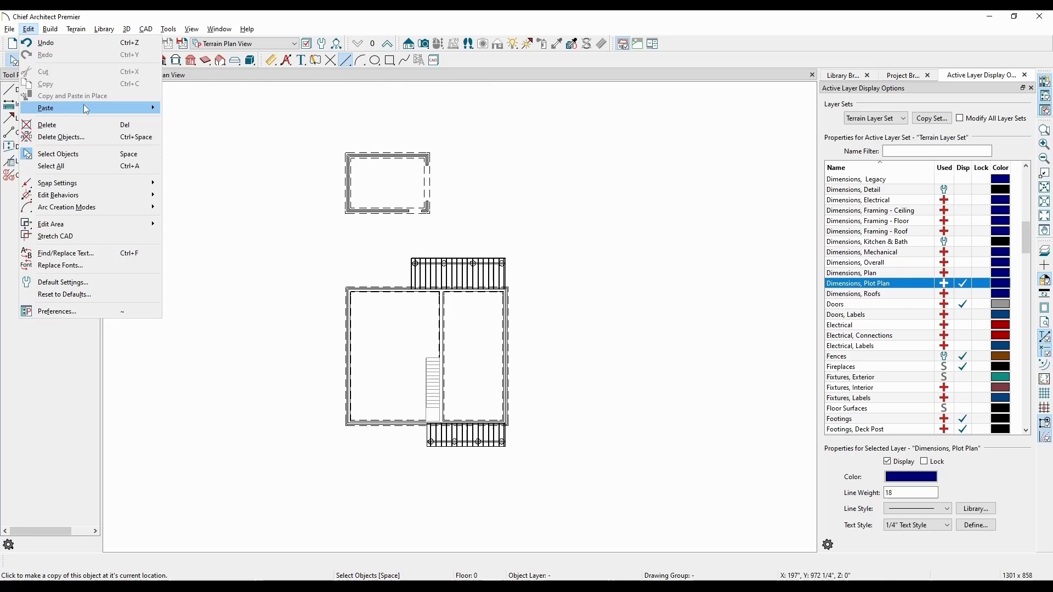
pyautogui.moveTo(93, 109)
pyautogui.click(231, 122)
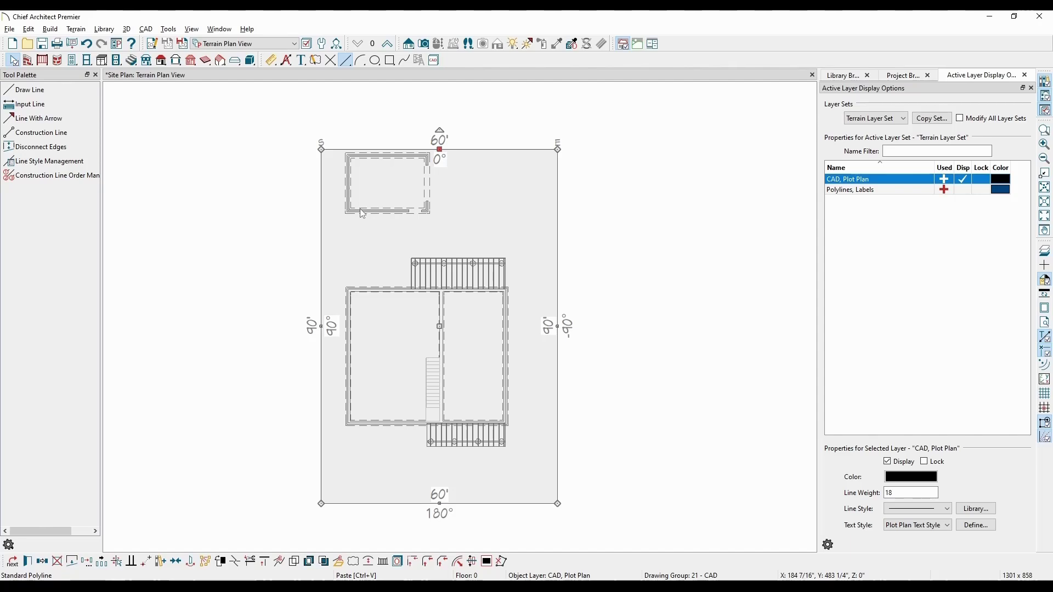
# - Hide the pasted outline's length and angle labels
pyautogui.click(27, 561)
pyautogui.click(324, 114)
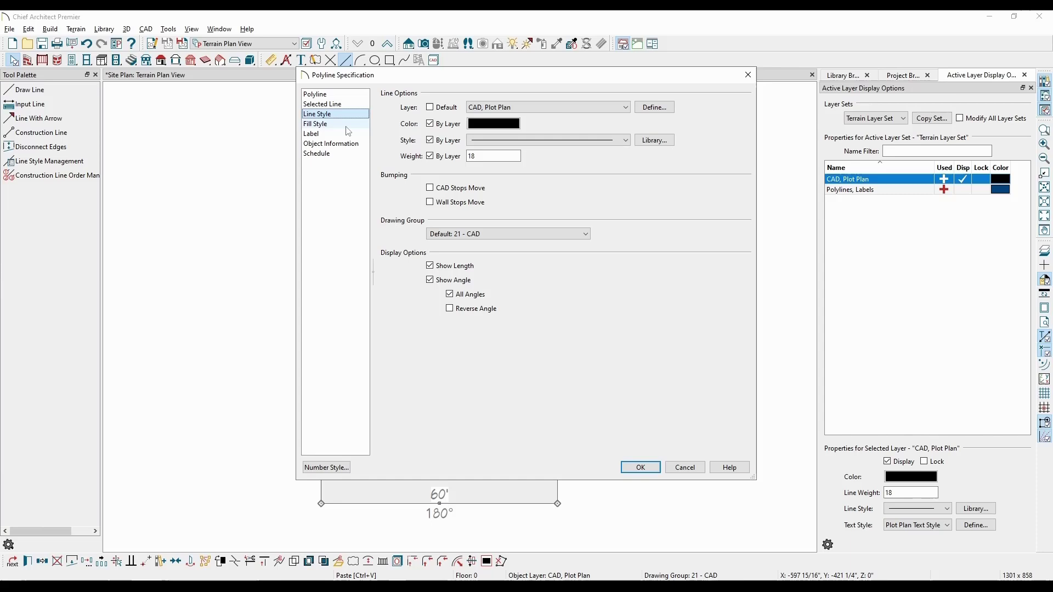
pyautogui.click(450, 265)
pyautogui.click(450, 281)
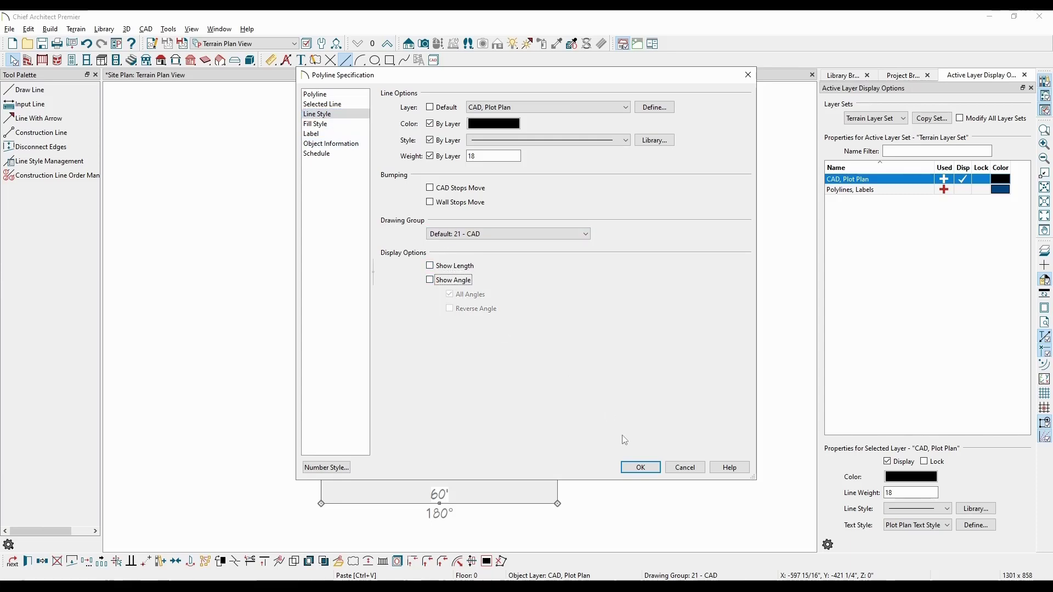
pyautogui.click(640, 468)
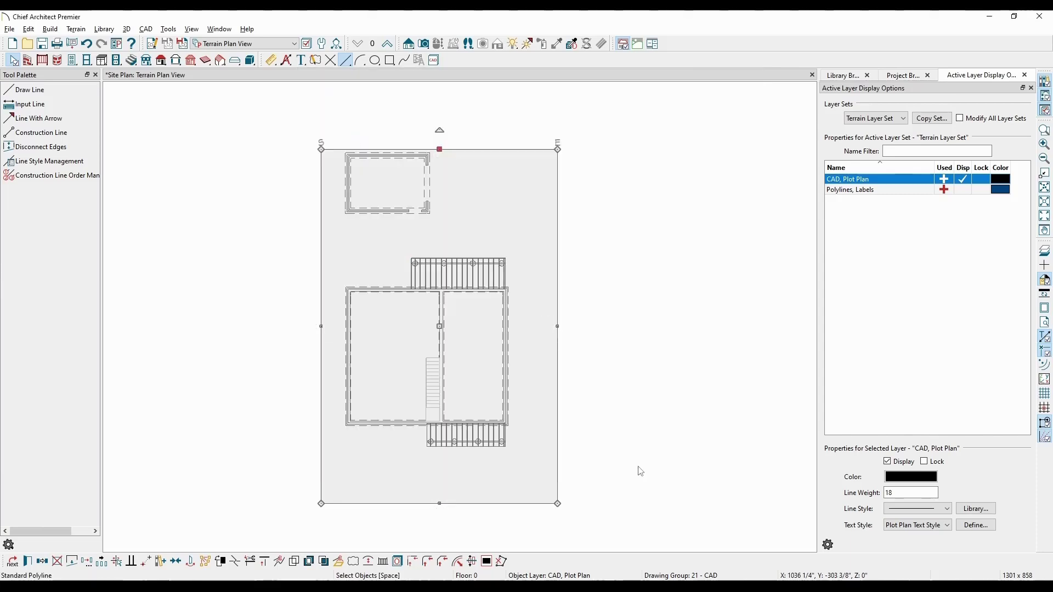
# - Convert the pasted lot outline to a Terrain Perimeter with default settings
pyautogui.click(338, 561)
pyautogui.scroll(-3, 490, 297)
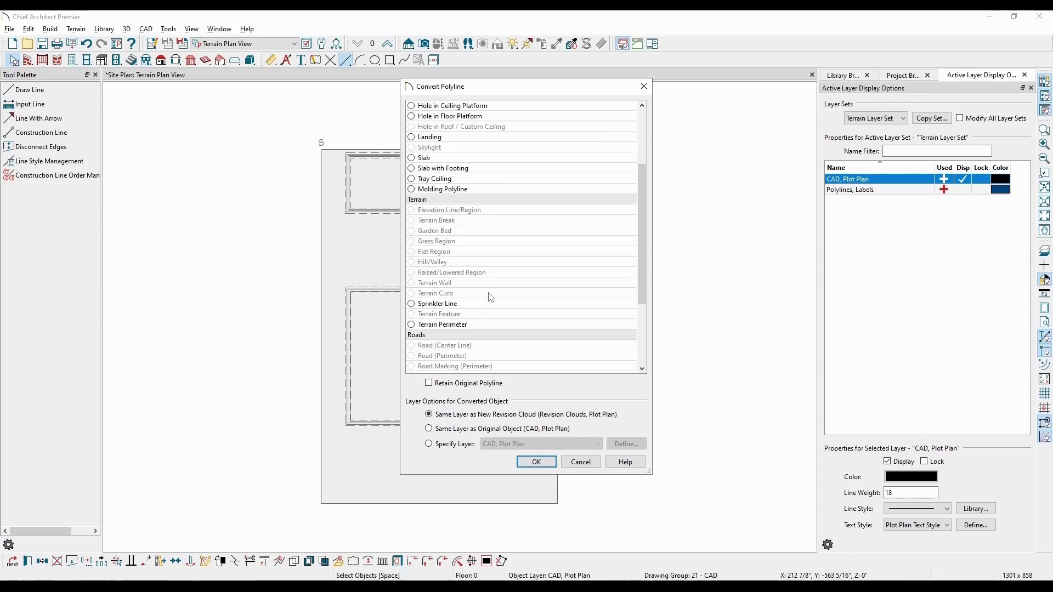
pyautogui.click(462, 325)
pyautogui.click(536, 462)
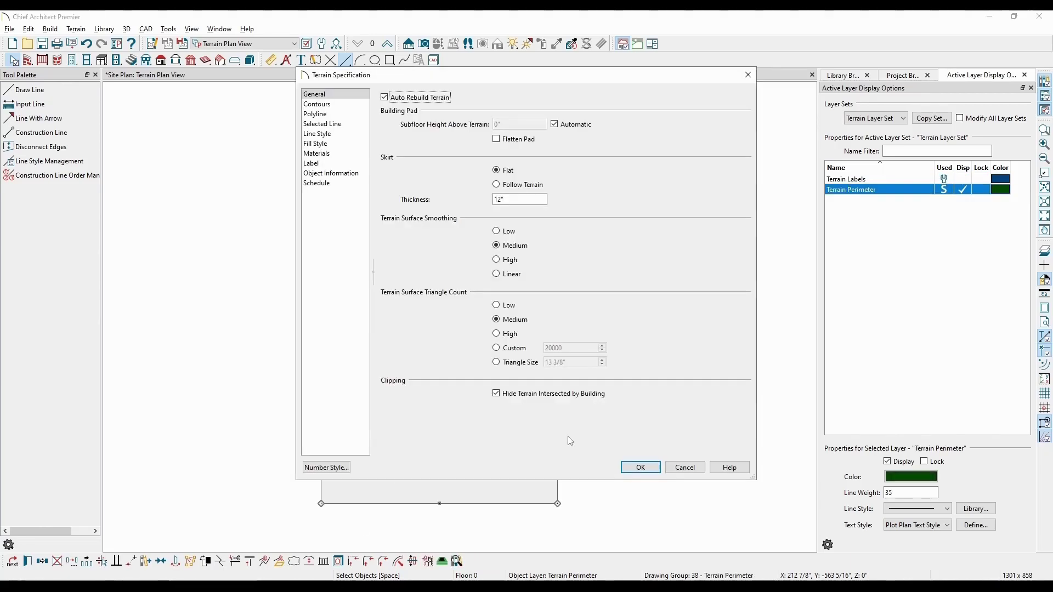
pyautogui.click(660, 466)
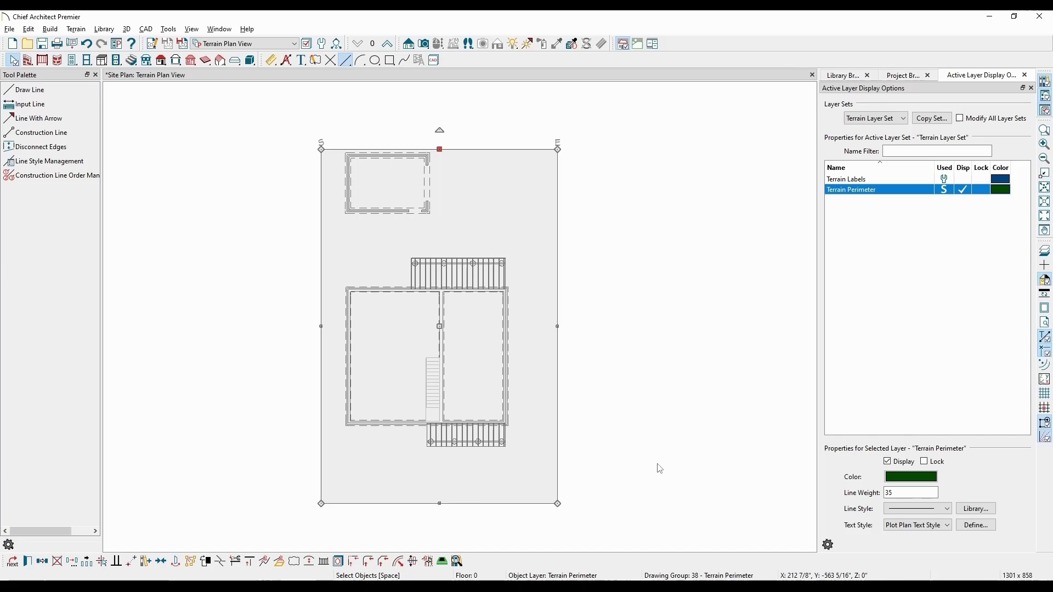